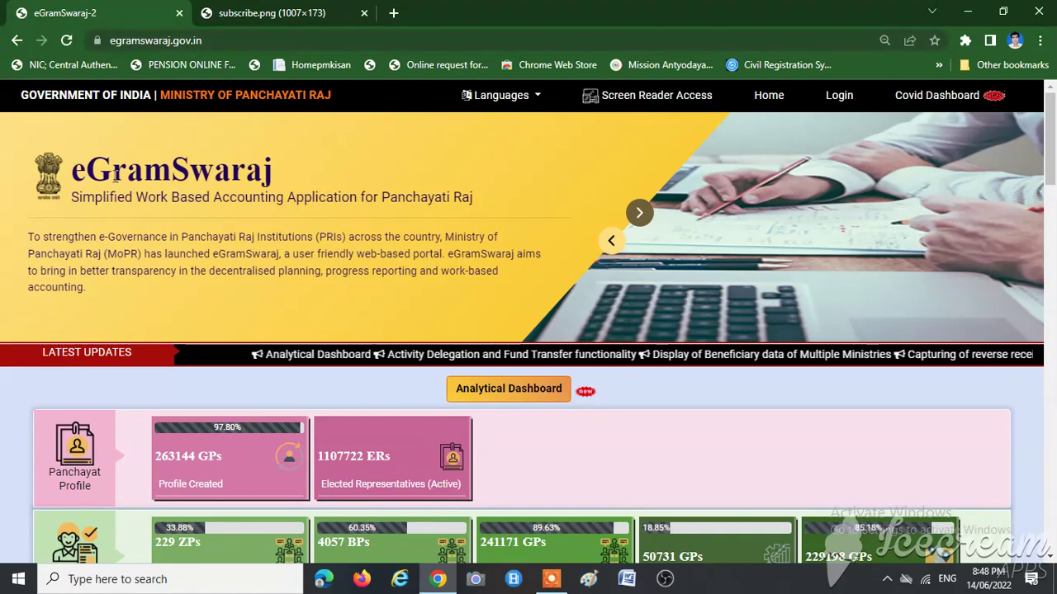
Log in to the portal with the account's user name, password and the displayed captcha.
click(839, 95)
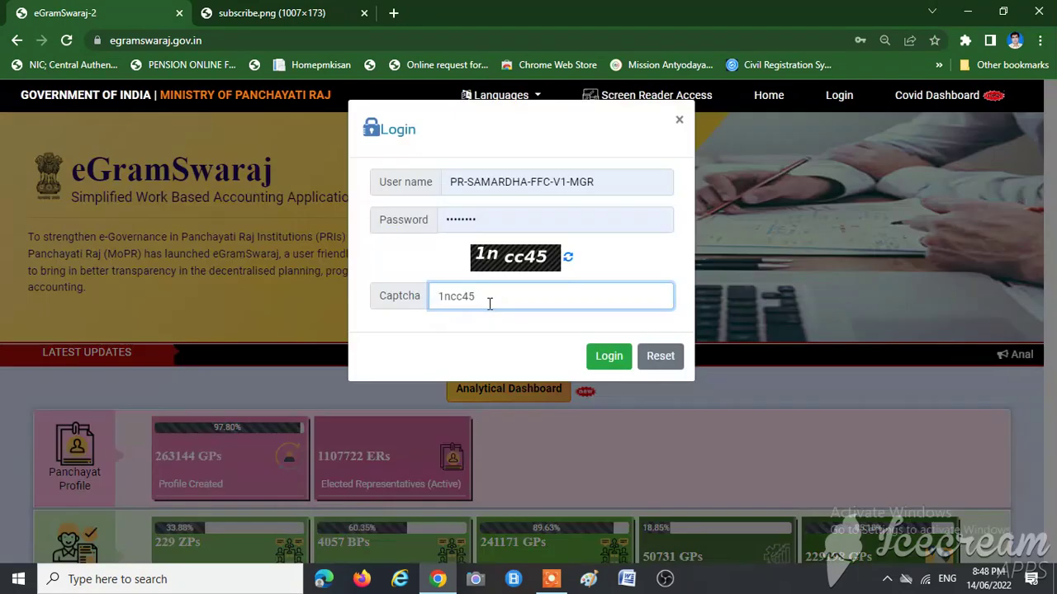
click(611, 359)
click(615, 363)
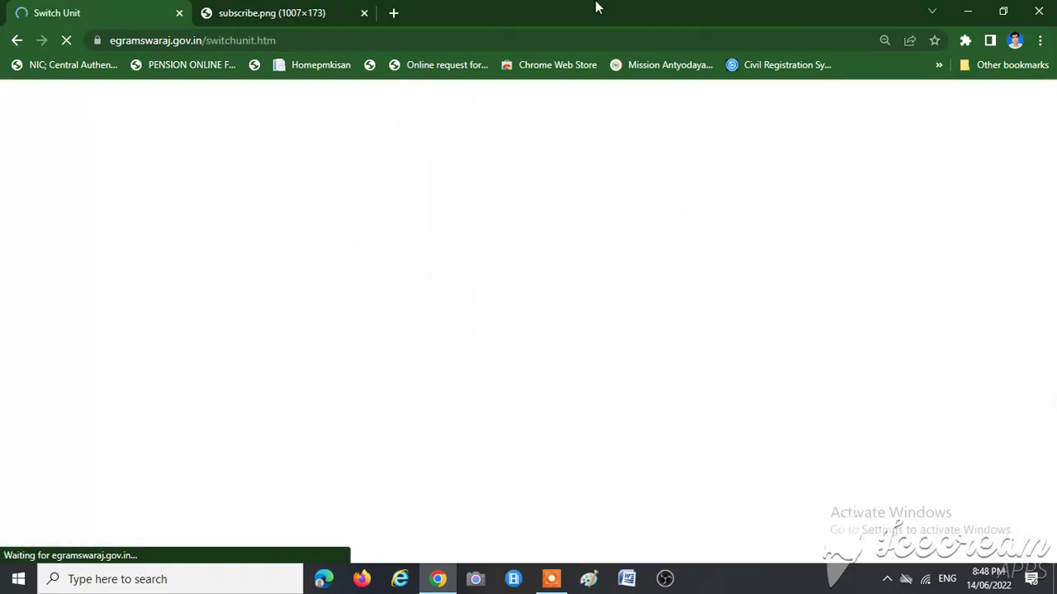
Choose 2022-2023 as the financial year for the assigned unit and submit the selection.
click(536, 237)
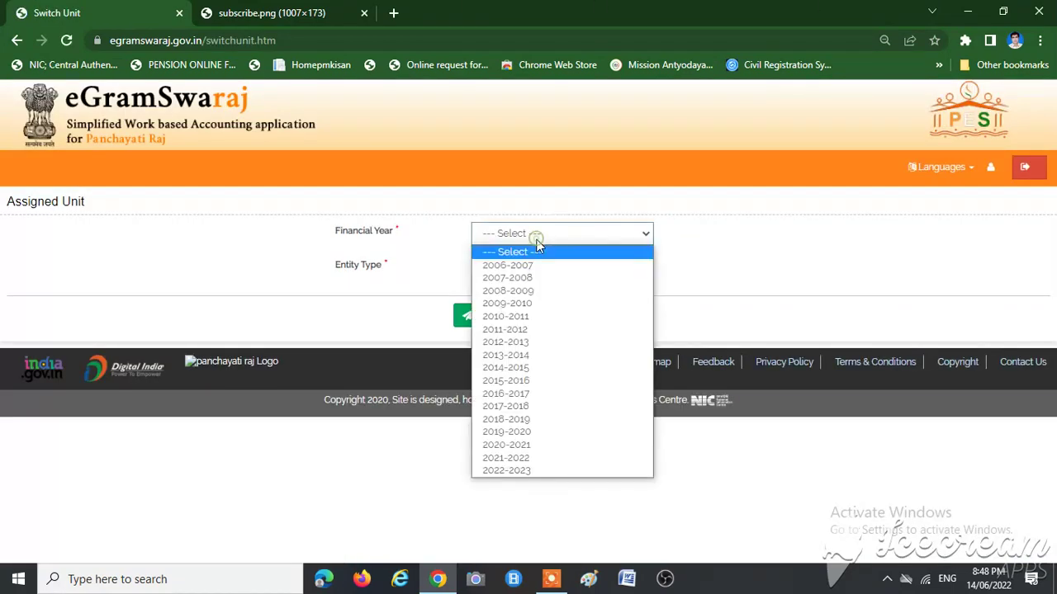
click(506, 470)
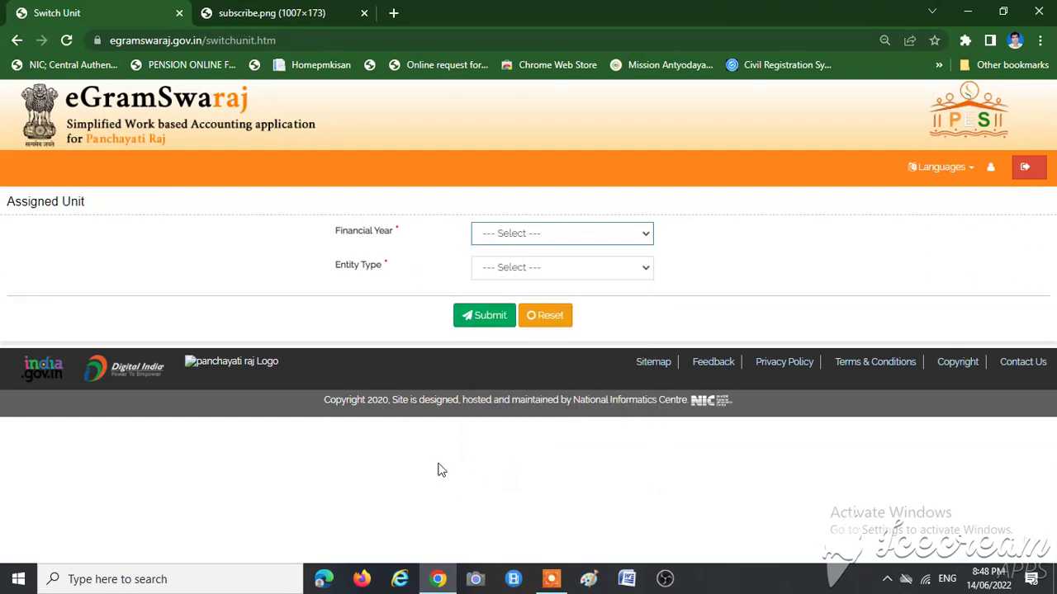
click(473, 485)
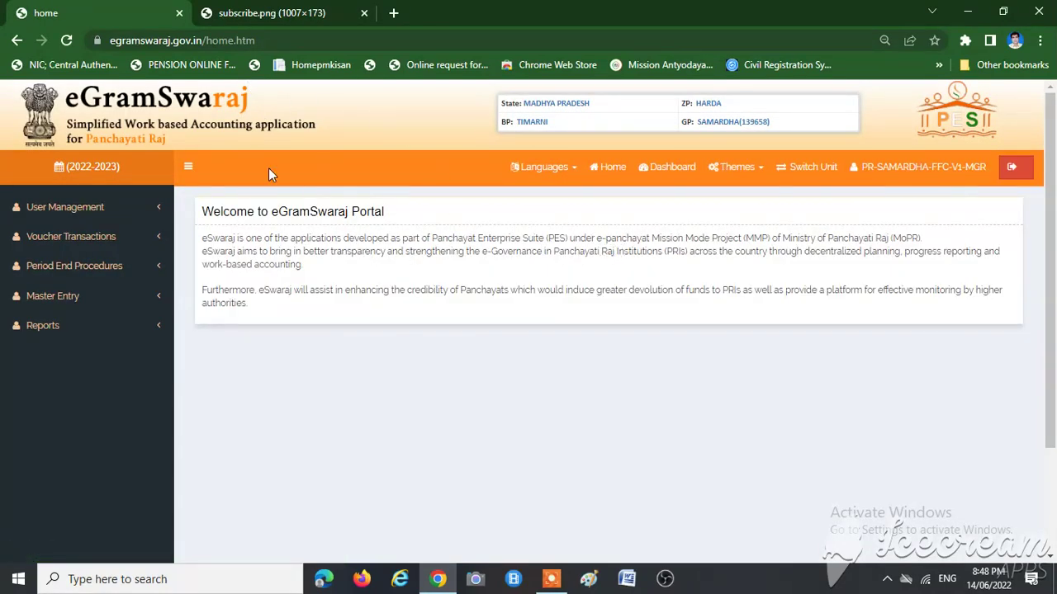
Open the scheme-wise day book closing form and select Fourteen Finance Commission as the scheme.
click(71, 266)
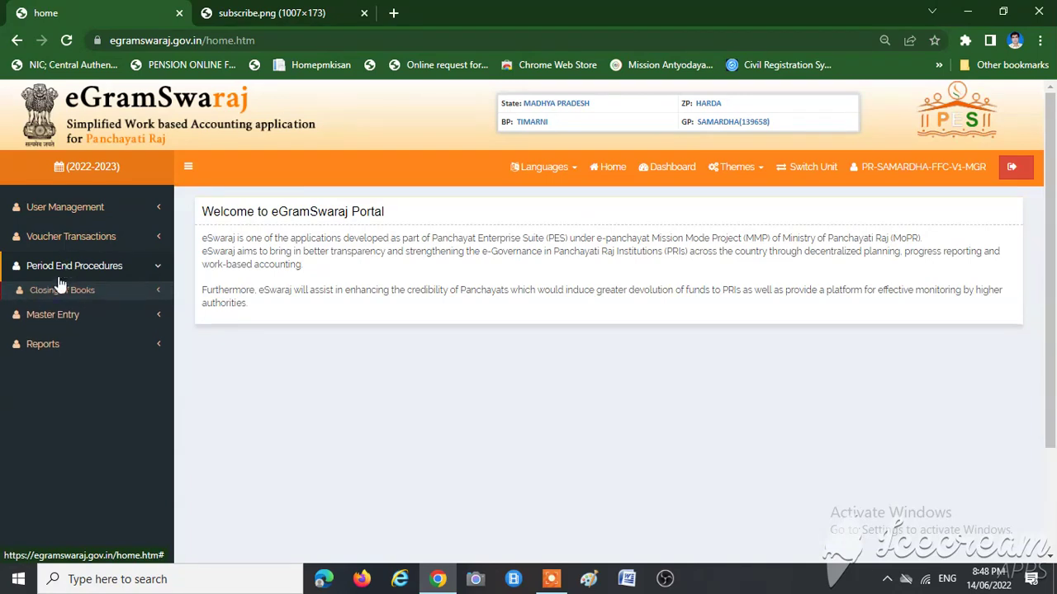
click(50, 294)
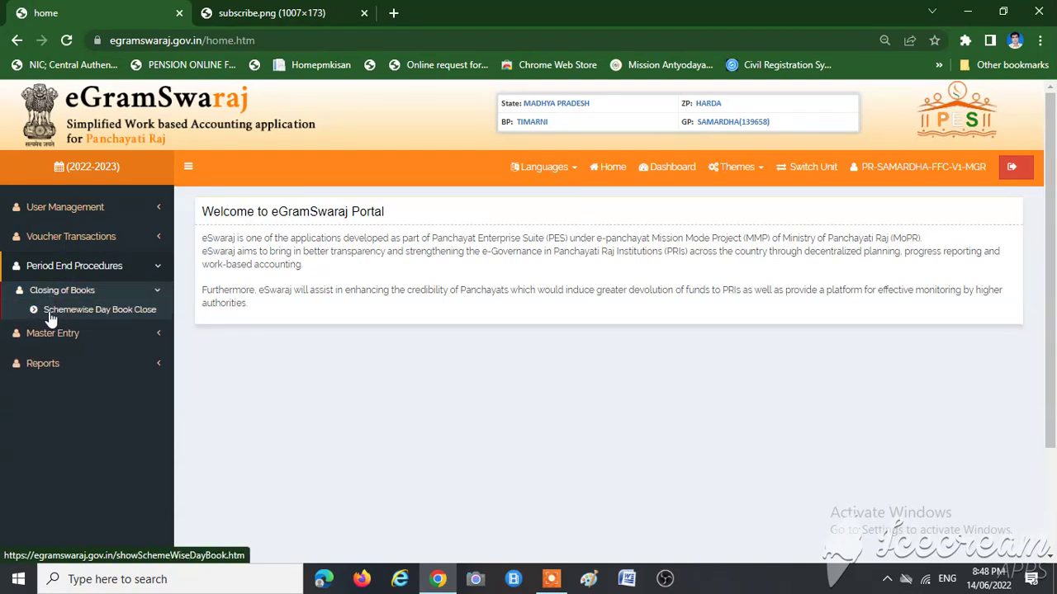
click(97, 312)
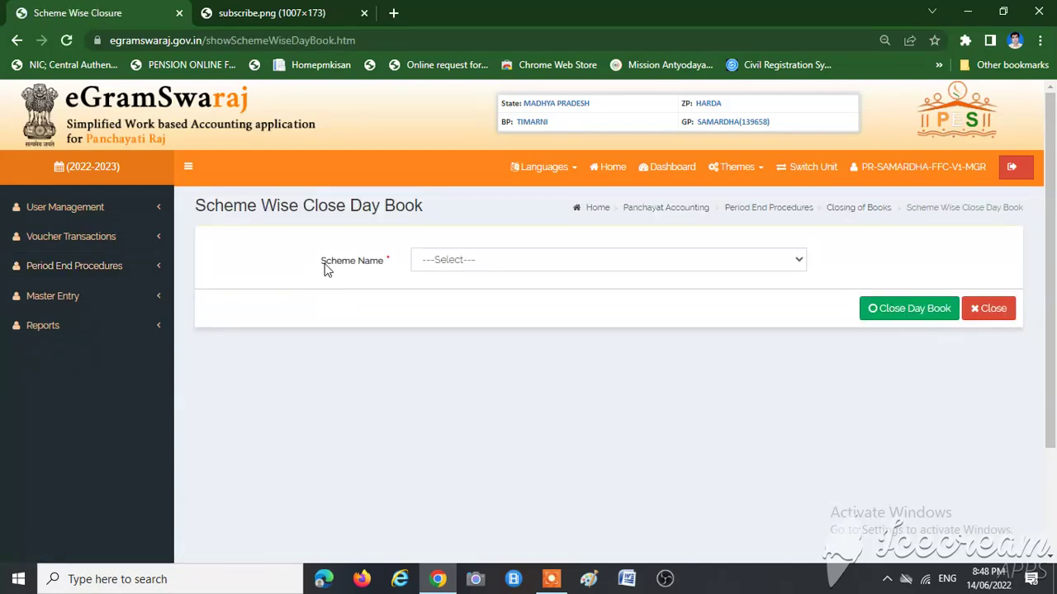
click(447, 263)
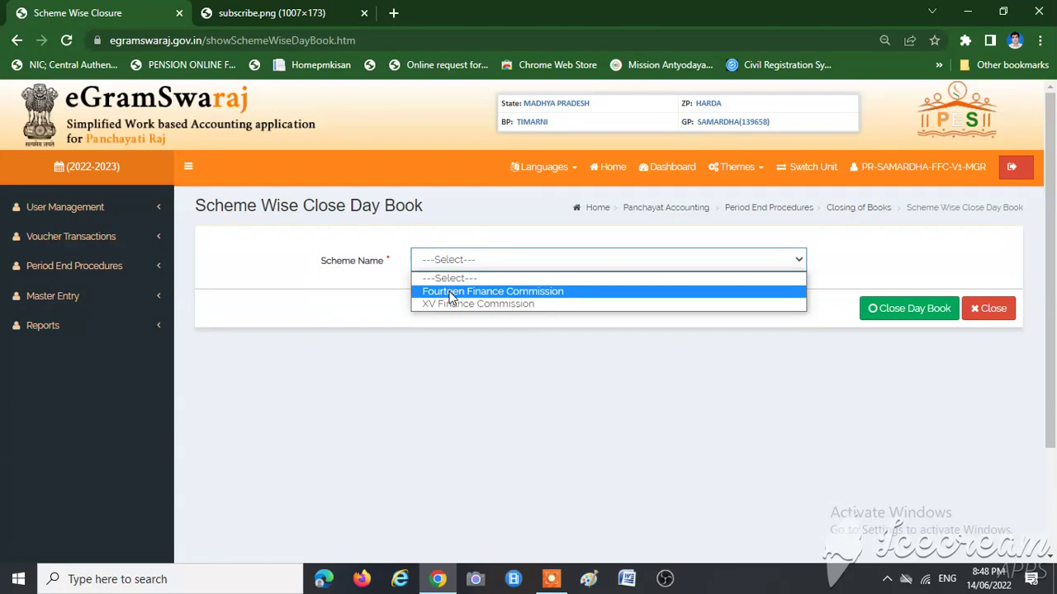
click(451, 294)
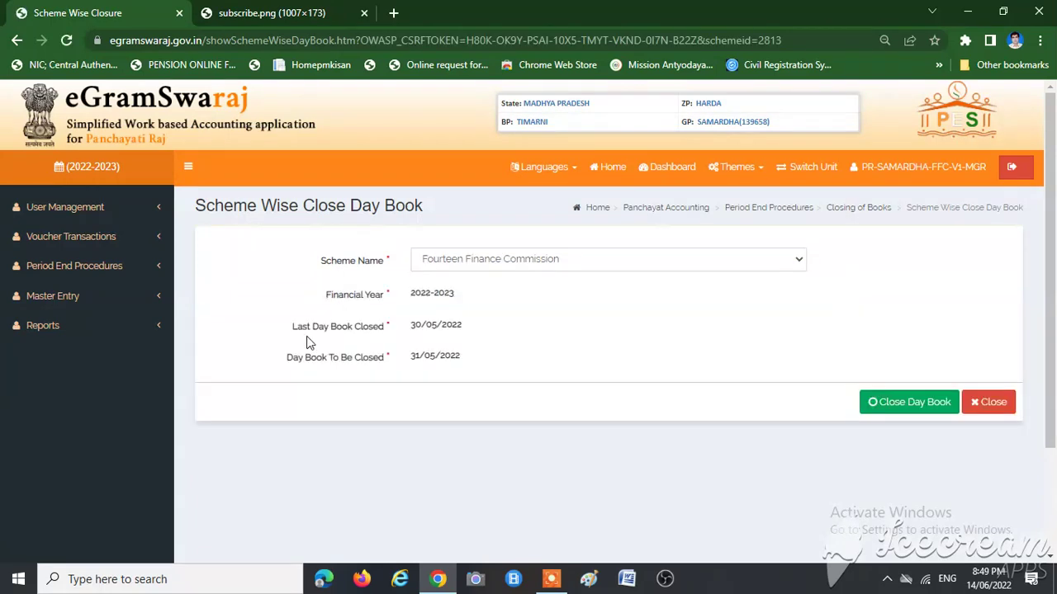
Close the 31/05/2022 day book of the Fourteen Finance Commission scheme and acknowledge the message.
drag(294, 327, 415, 326)
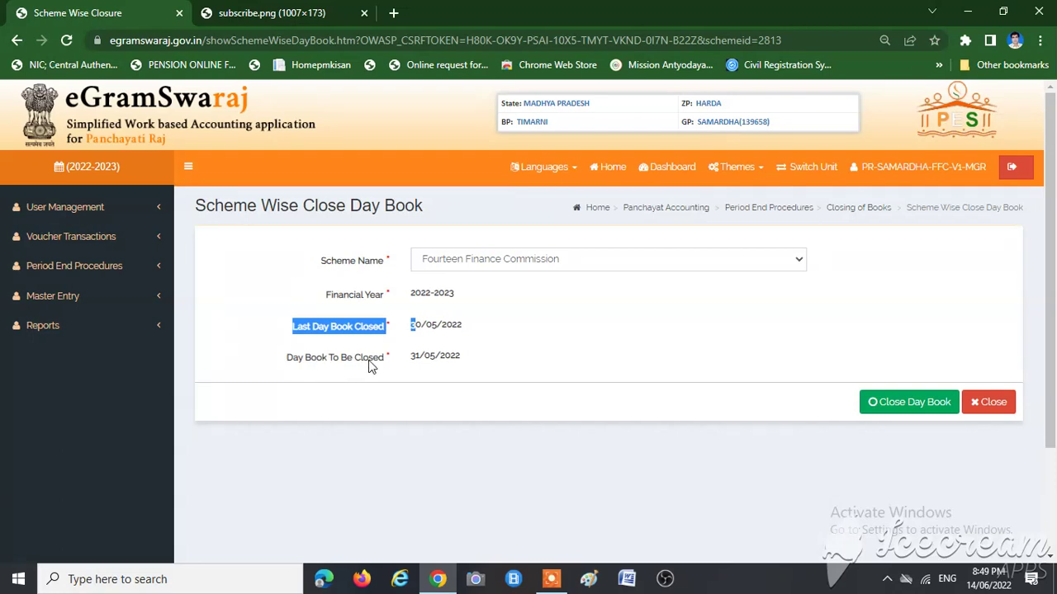
drag(410, 359, 458, 363)
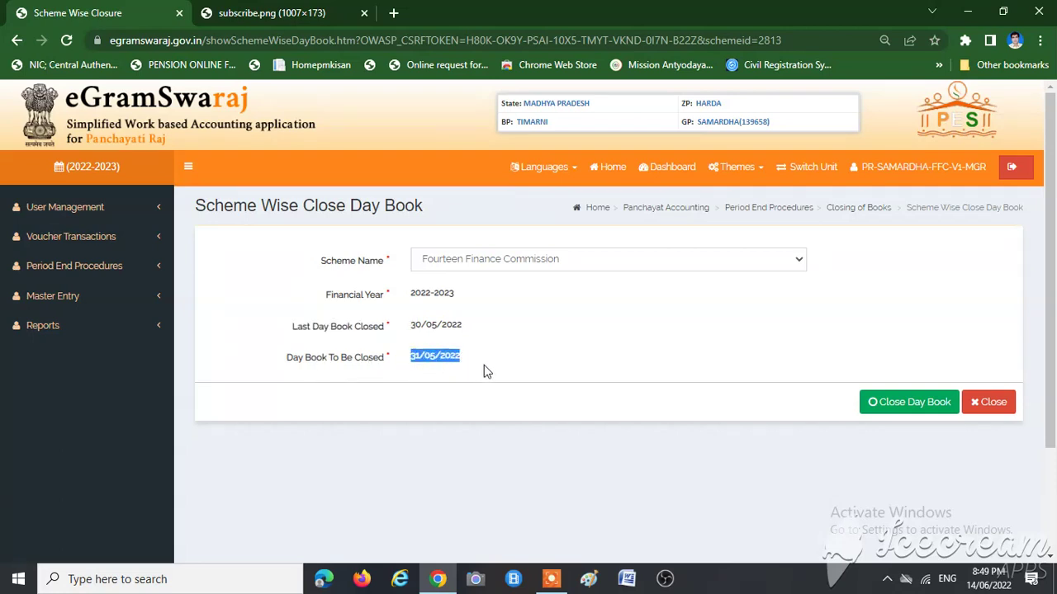
click(900, 401)
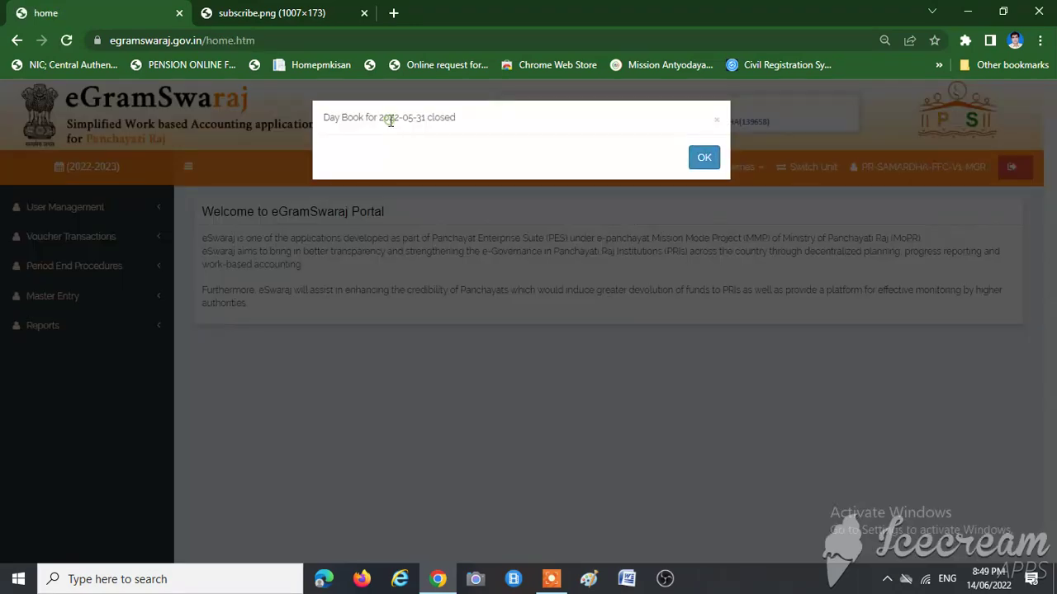
triple_click(387, 119)
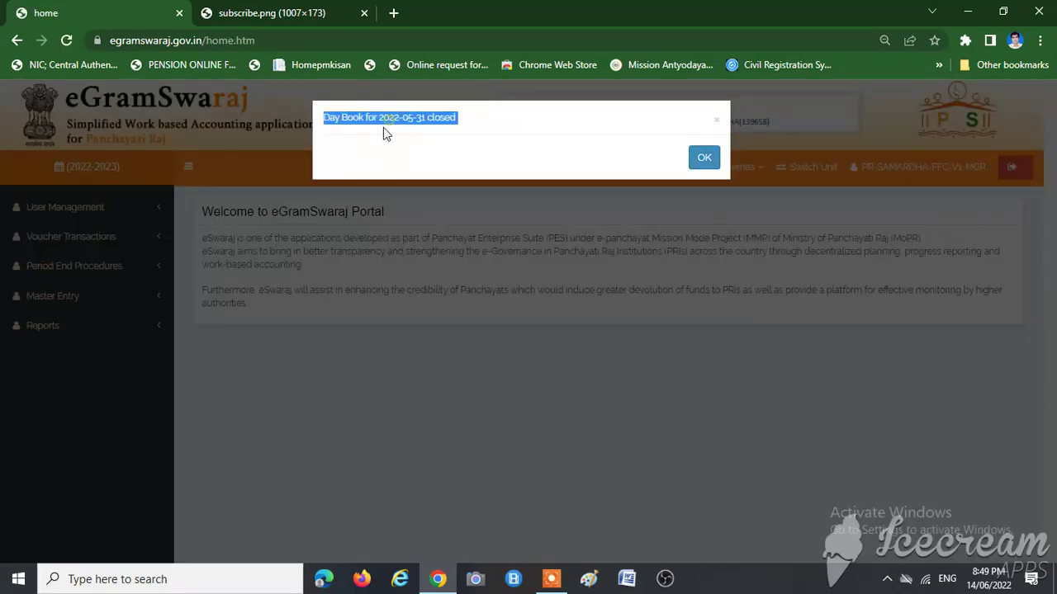
click(704, 162)
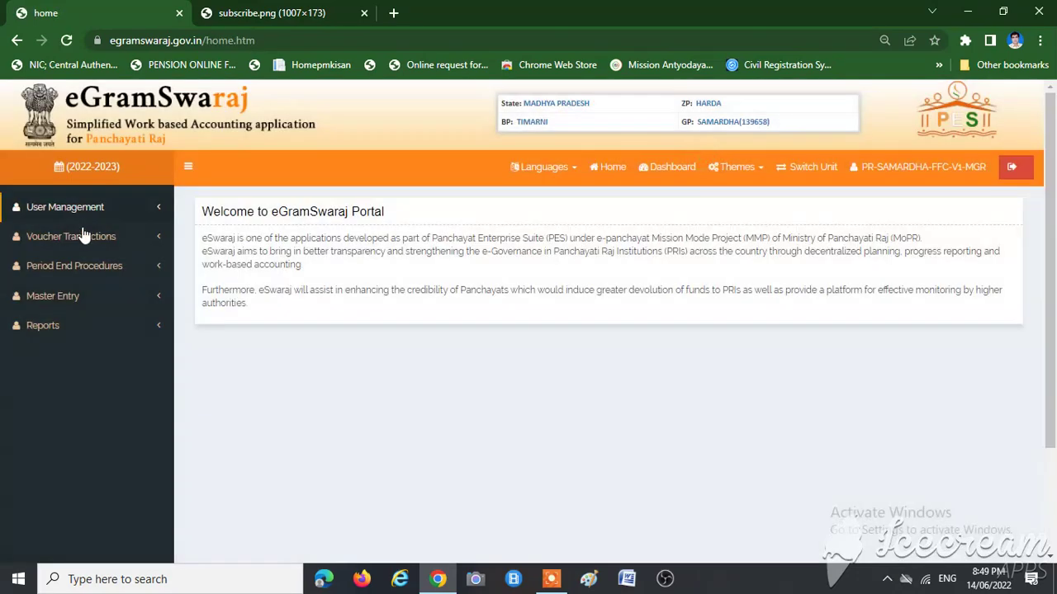
Reopen the scheme-wise day book closing form and select XV Finance Commission as the scheme.
click(72, 272)
click(54, 290)
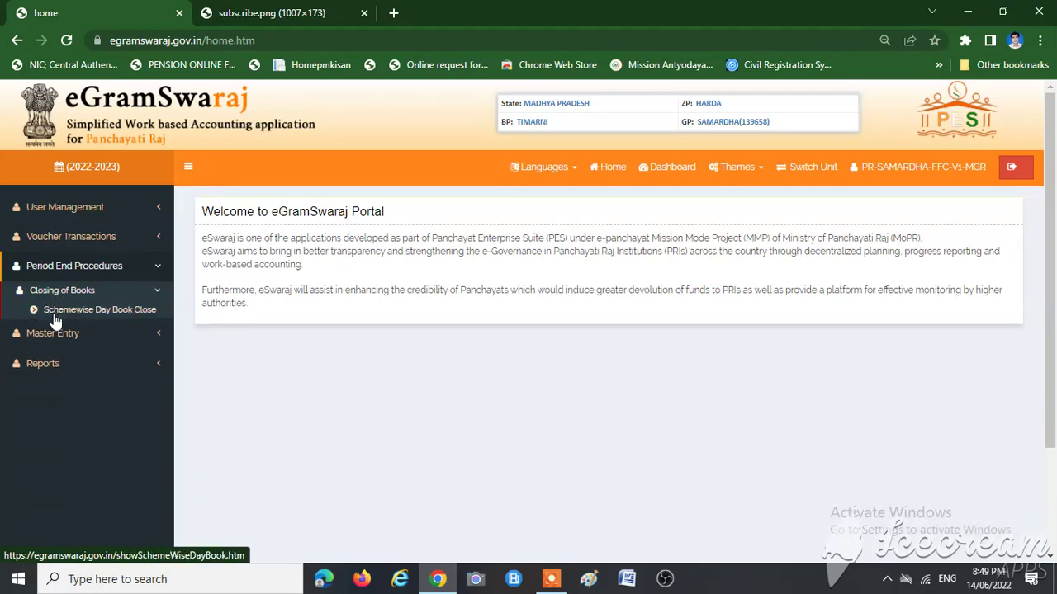
click(70, 316)
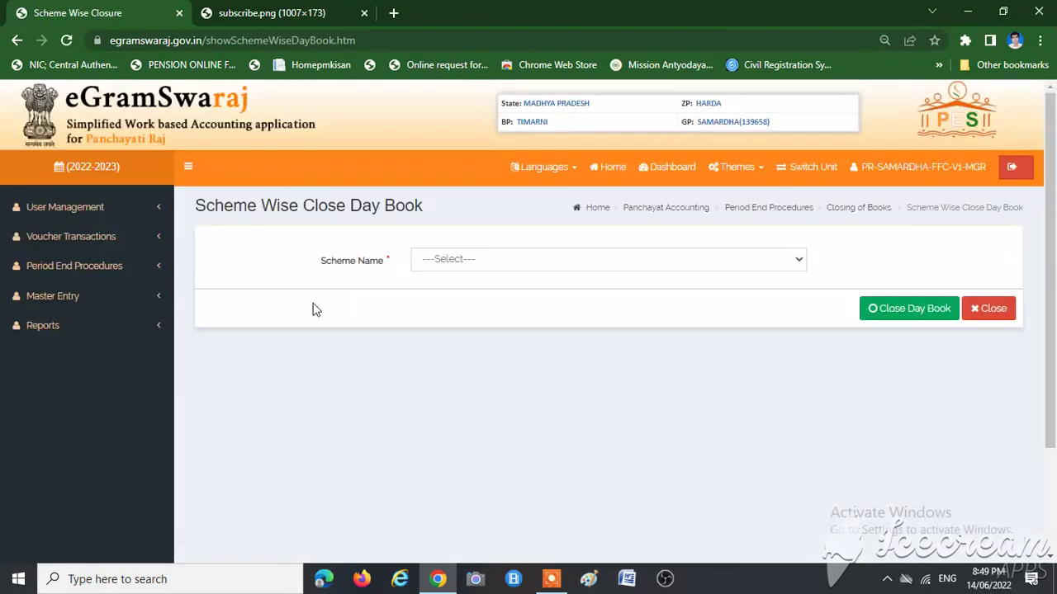
click(444, 263)
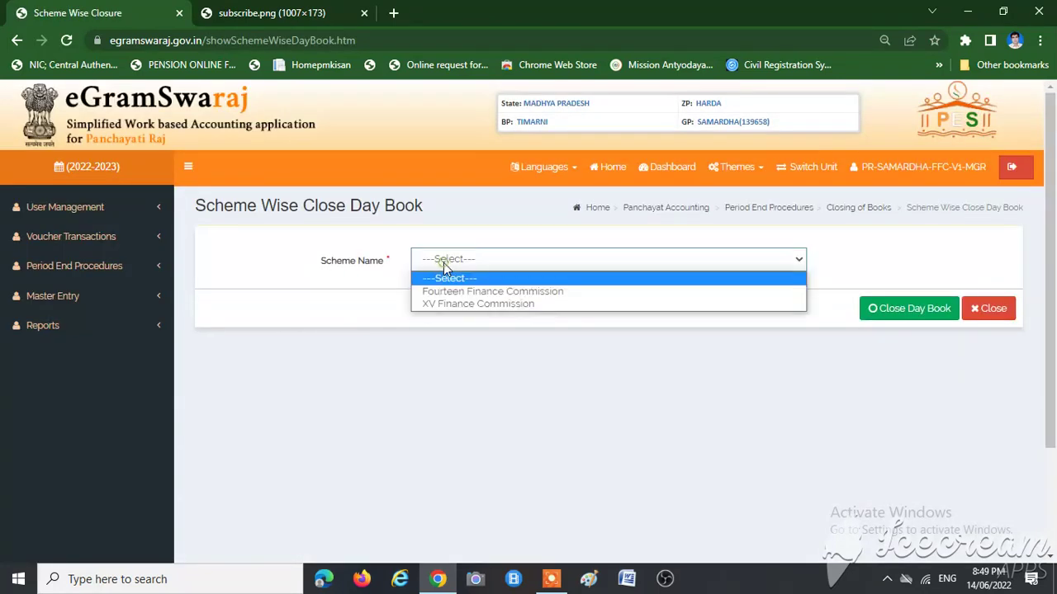
click(450, 304)
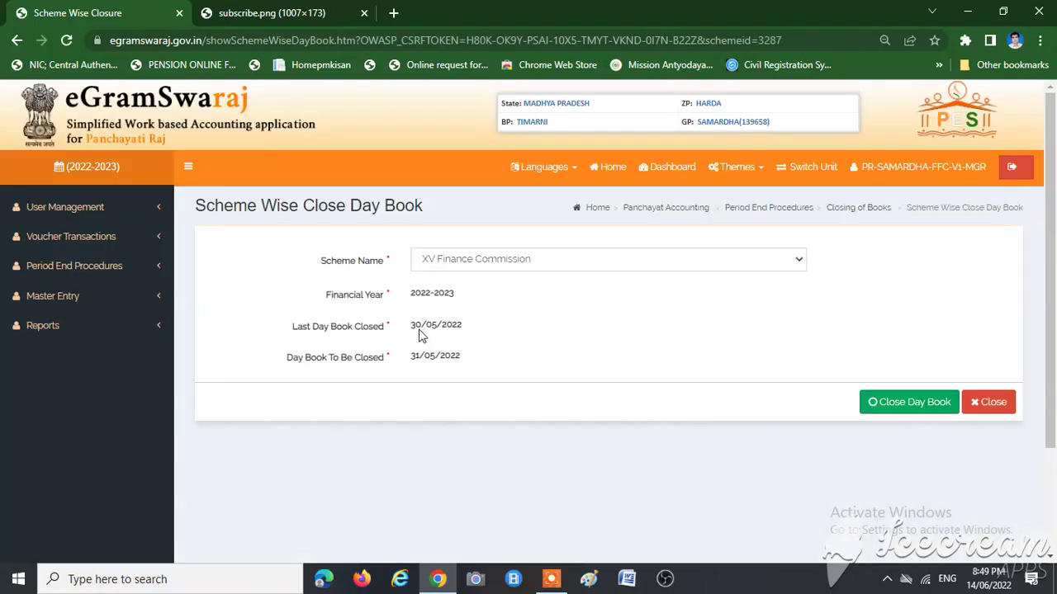
Close the 31/05/2022 day book of the XV Finance Commission scheme and acknowledge the message.
click(875, 404)
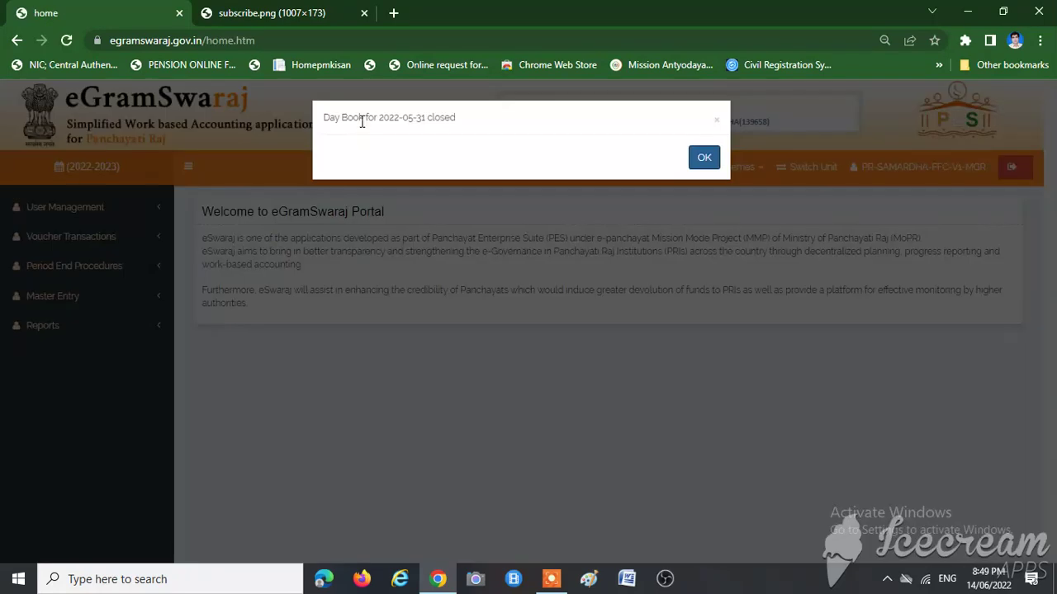
triple_click(361, 118)
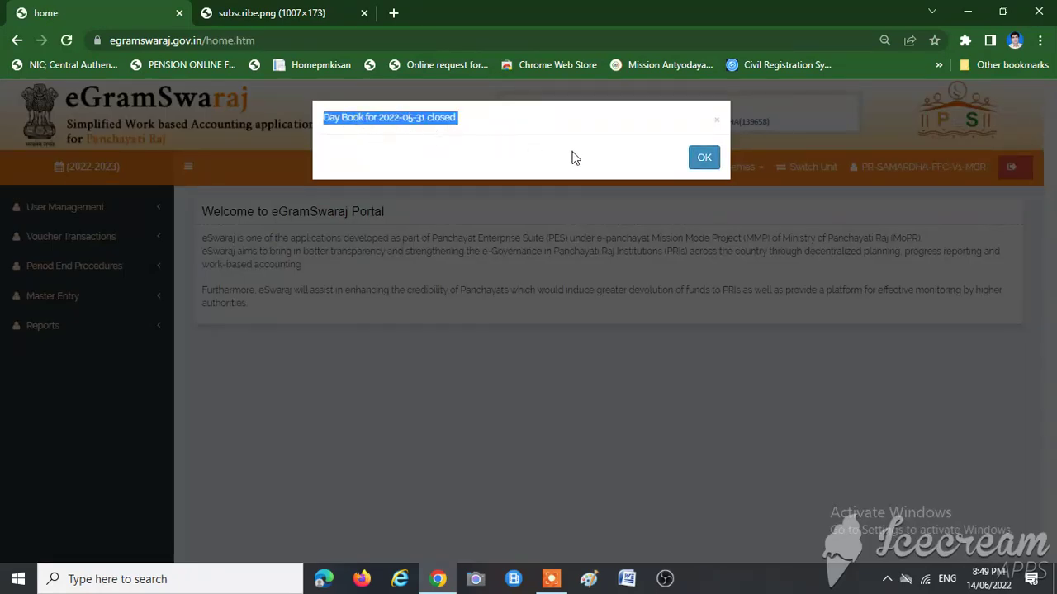
click(703, 158)
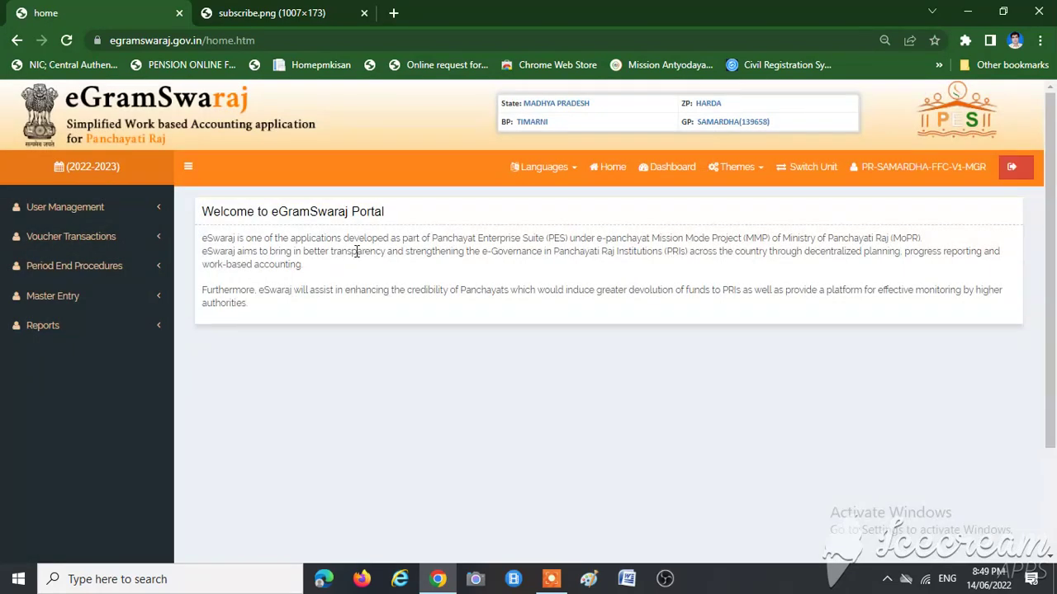
Open the Sign Month Book File page from the DSC Management functions under Master Entry.
click(48, 301)
scroll(108, 326, down, 1)
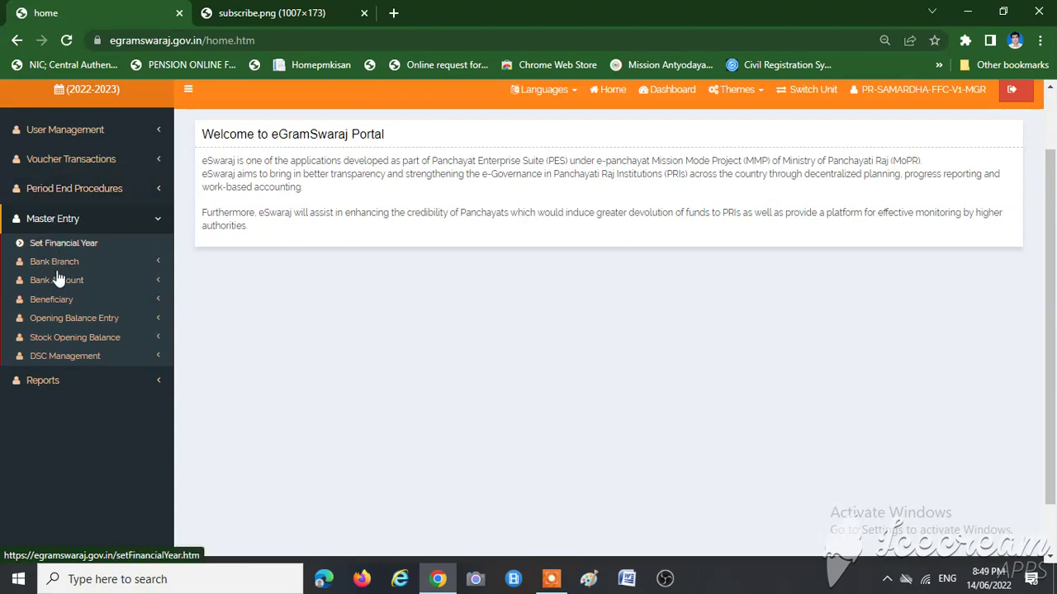
click(58, 363)
scroll(58, 364, down, 1)
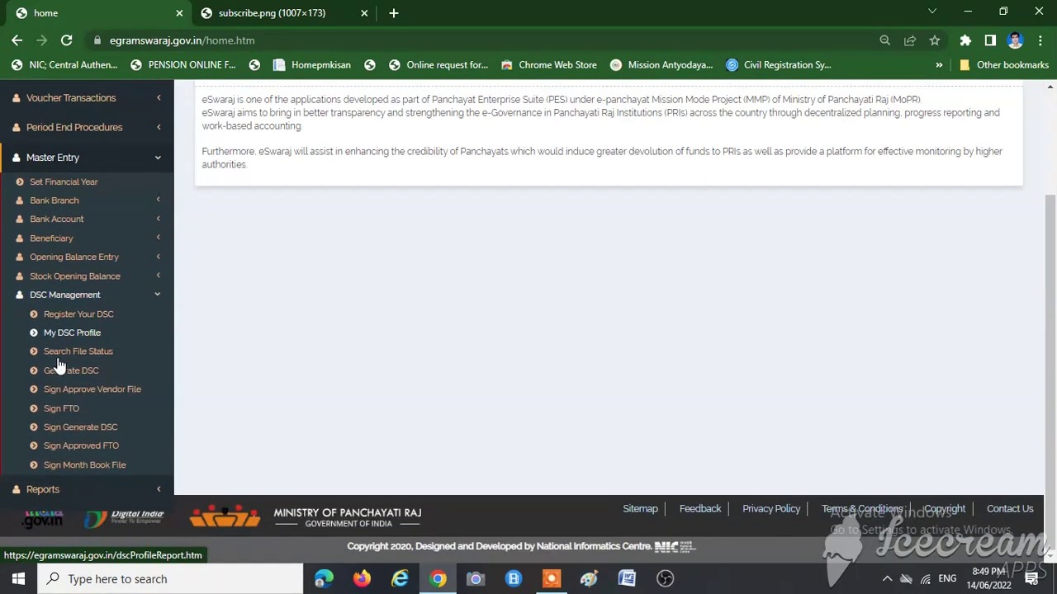
click(72, 468)
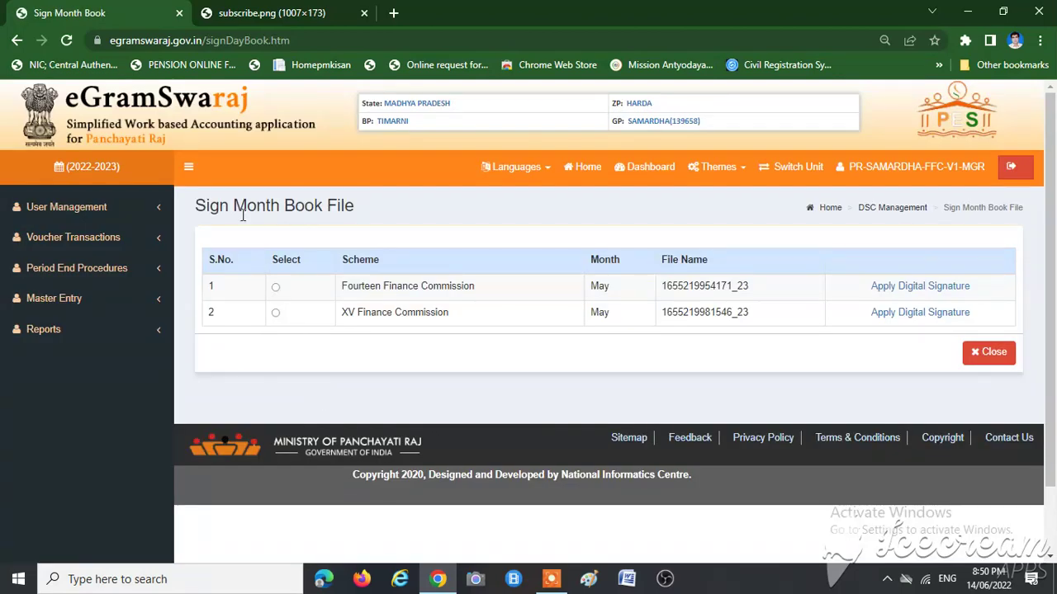
triple_click(246, 205)
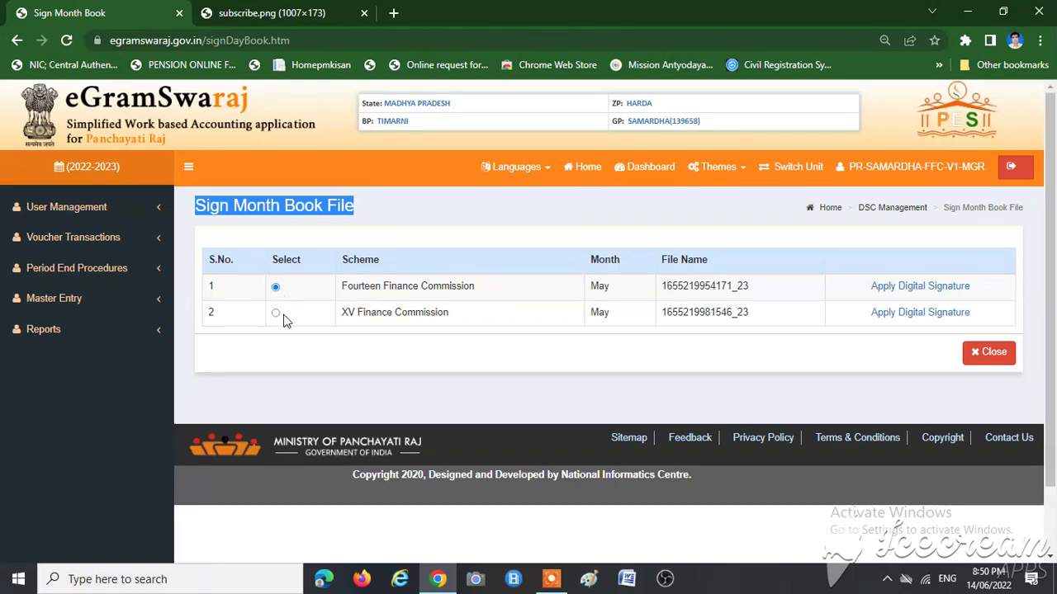
Start the digital signature for the selected Fourteen Finance Commission file for May, declining to change the token's user PIN.
drag(340, 287, 594, 285)
double_click(599, 286)
click(689, 287)
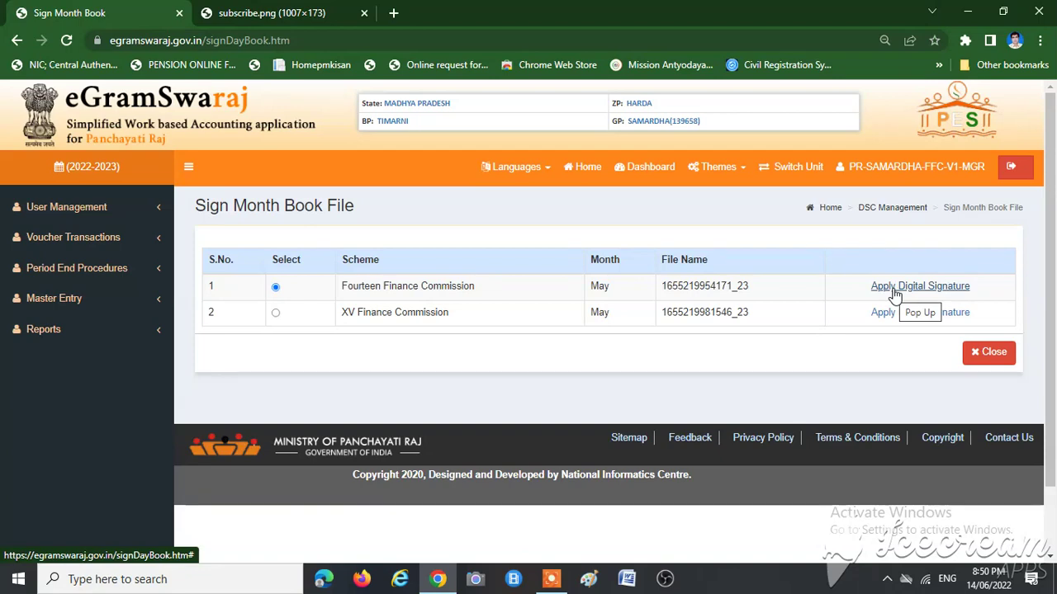
click(894, 289)
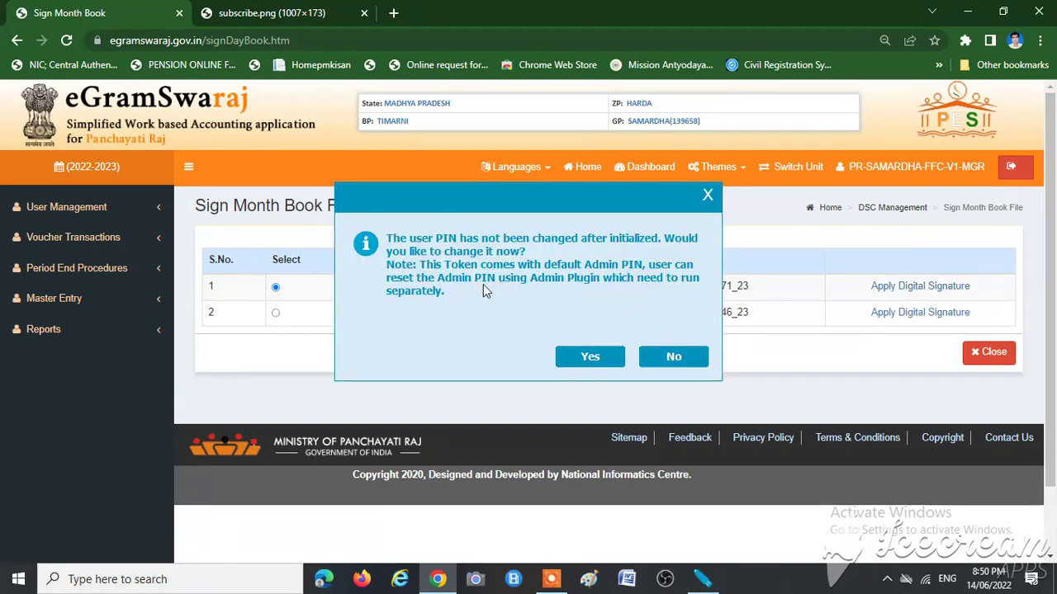
click(675, 357)
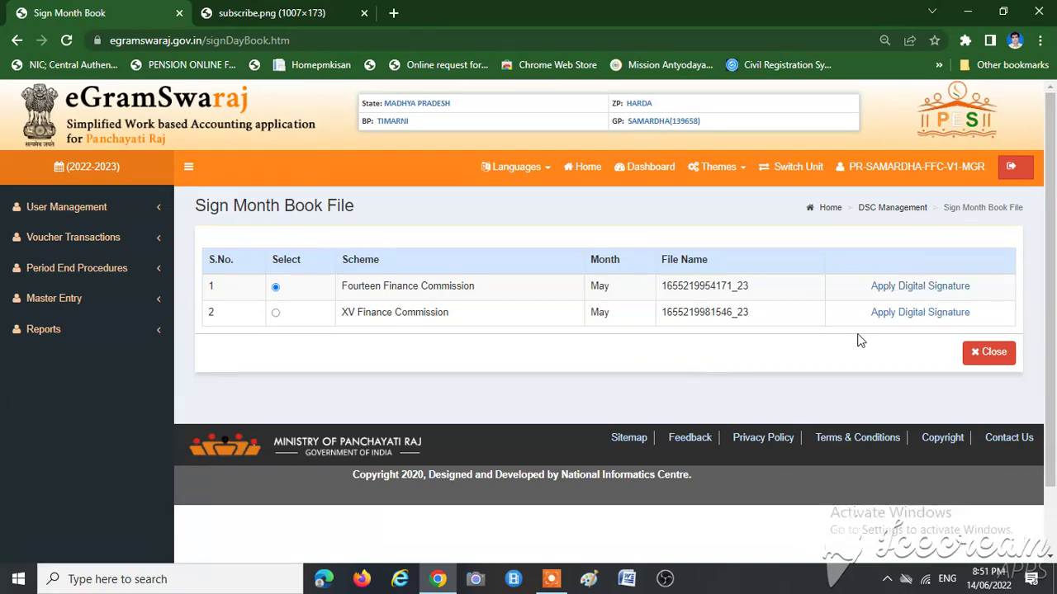
Sign the Fourteen Finance Commission month book file for May by entering the token password and confirming the signing certificate.
click(908, 289)
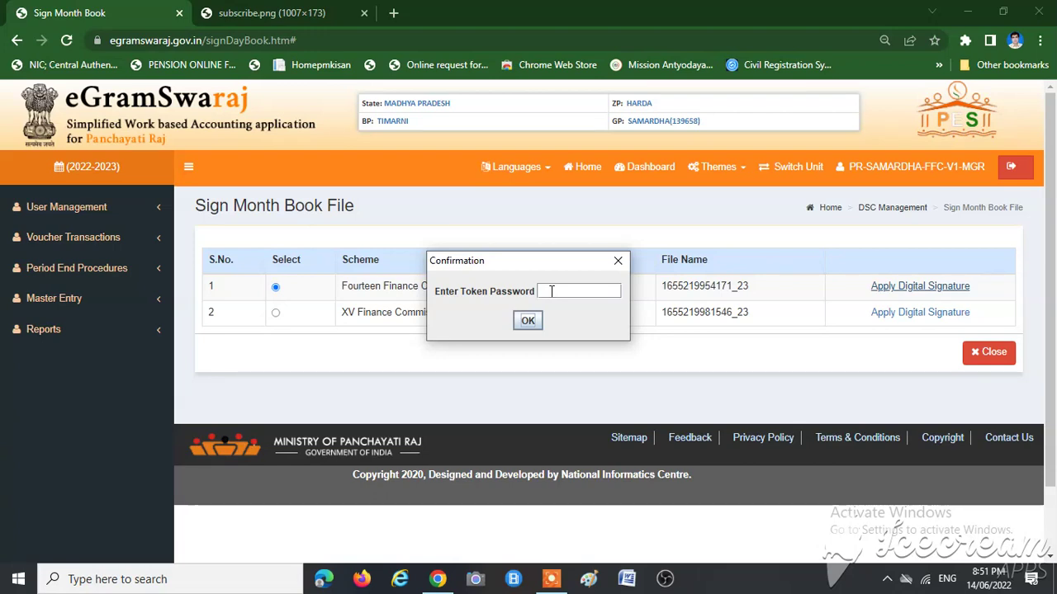
text(********)
click(529, 320)
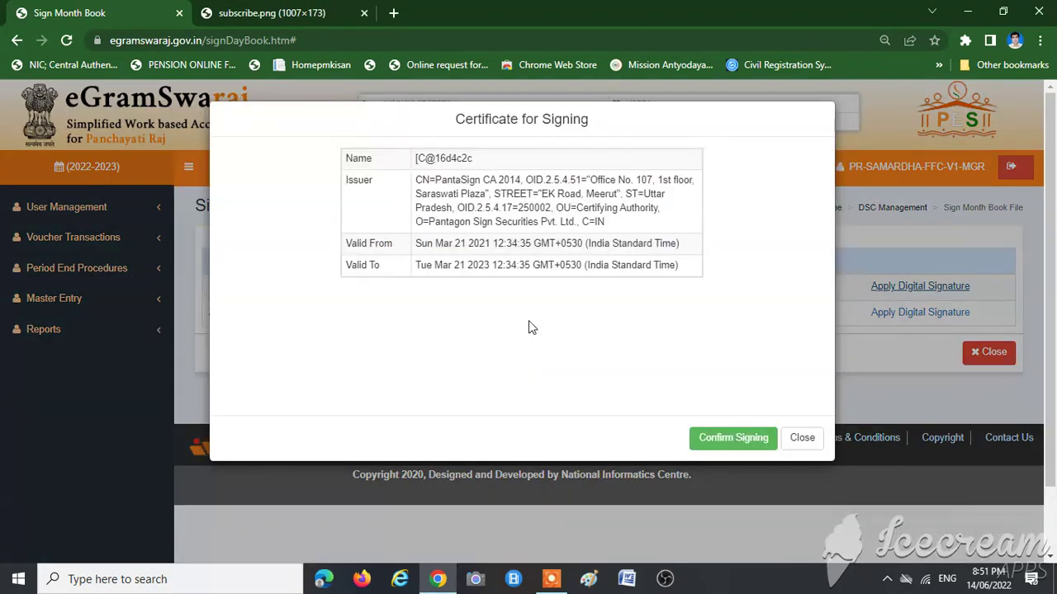
double_click(486, 119)
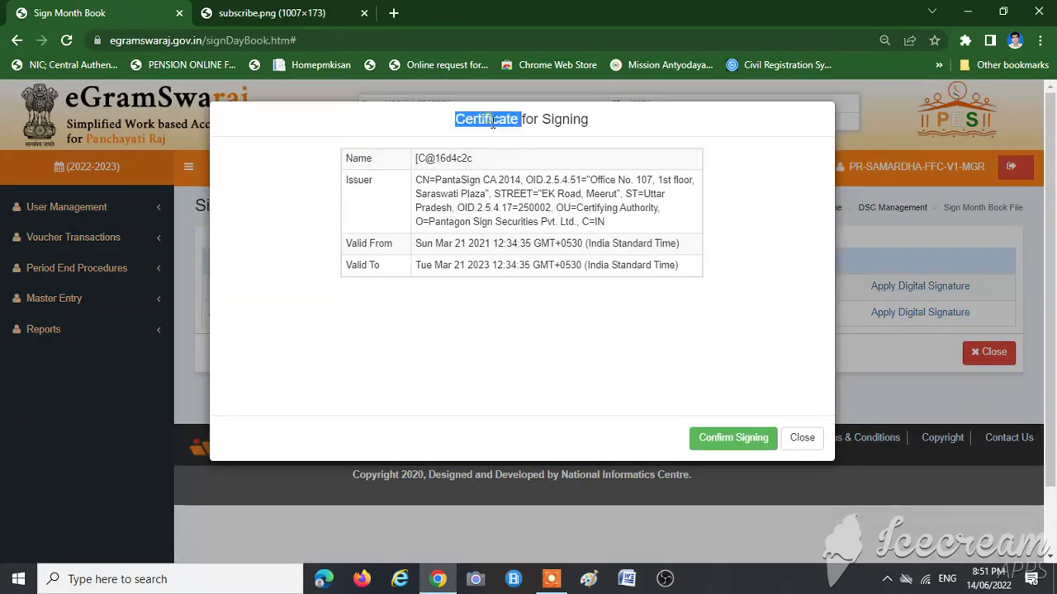
click(734, 443)
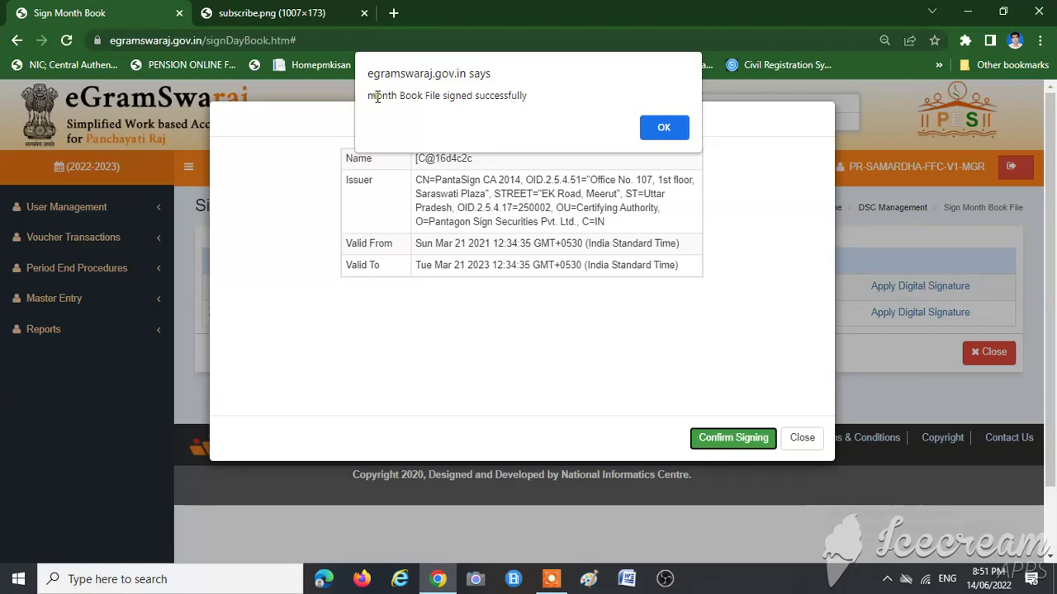
drag(365, 95, 529, 96)
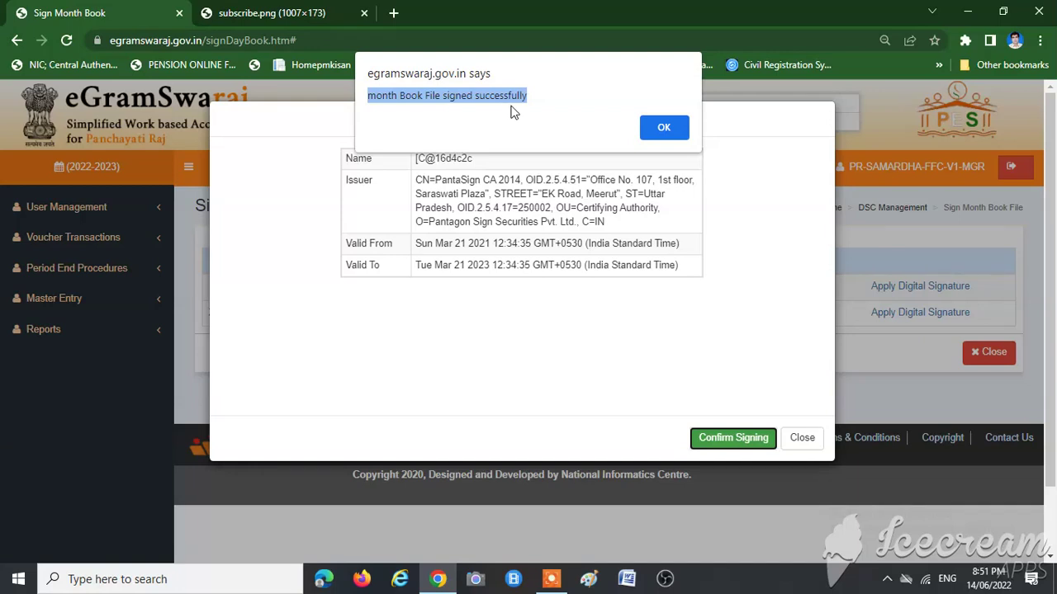
click(664, 128)
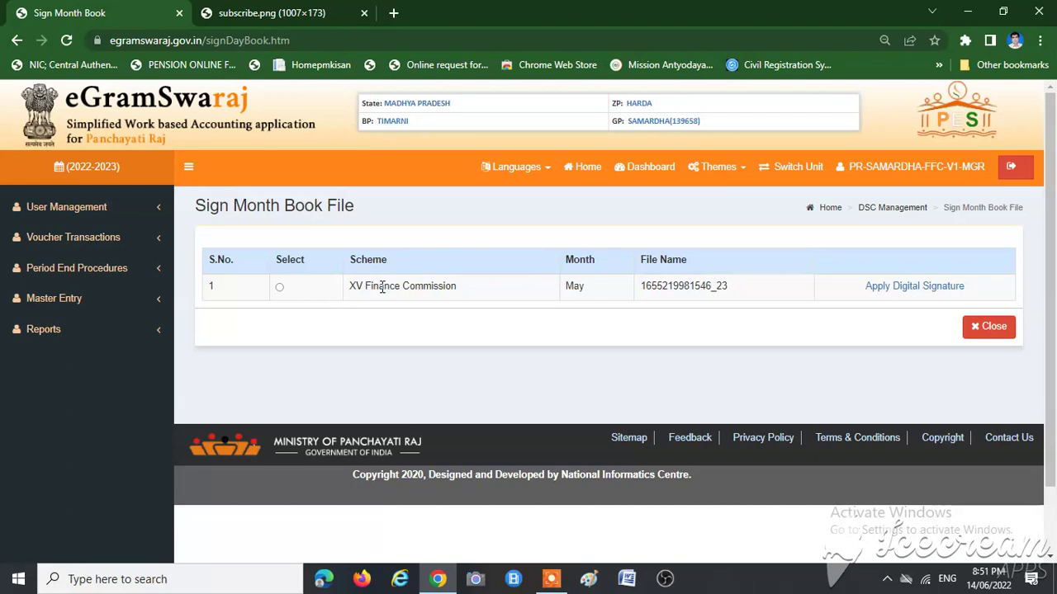
Sign the XV Finance Commission month book file for May using the token password, confirm the signing certificate and acknowledge the message.
triple_click(375, 288)
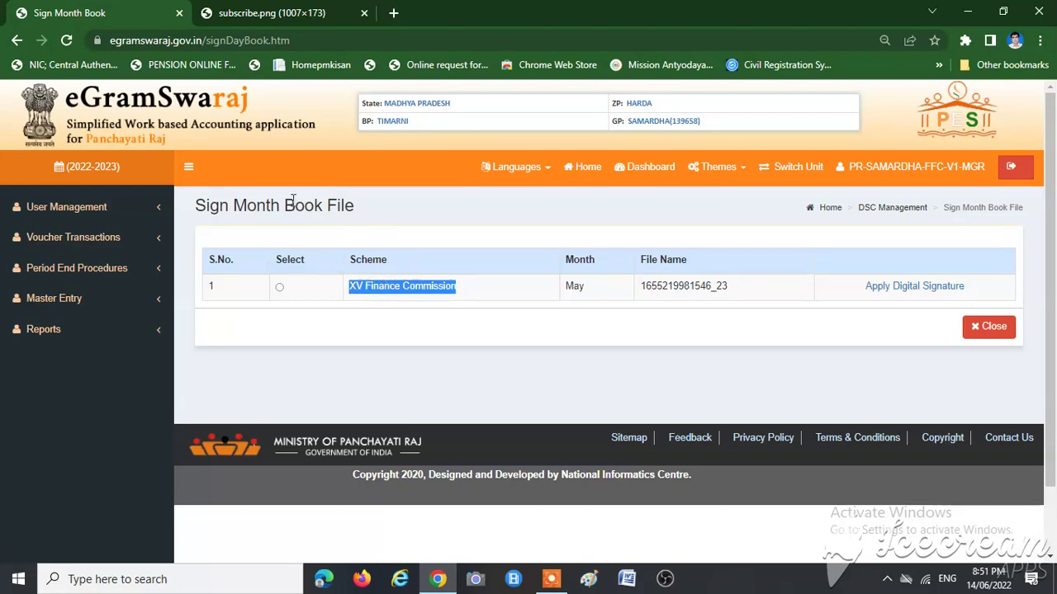
click(280, 288)
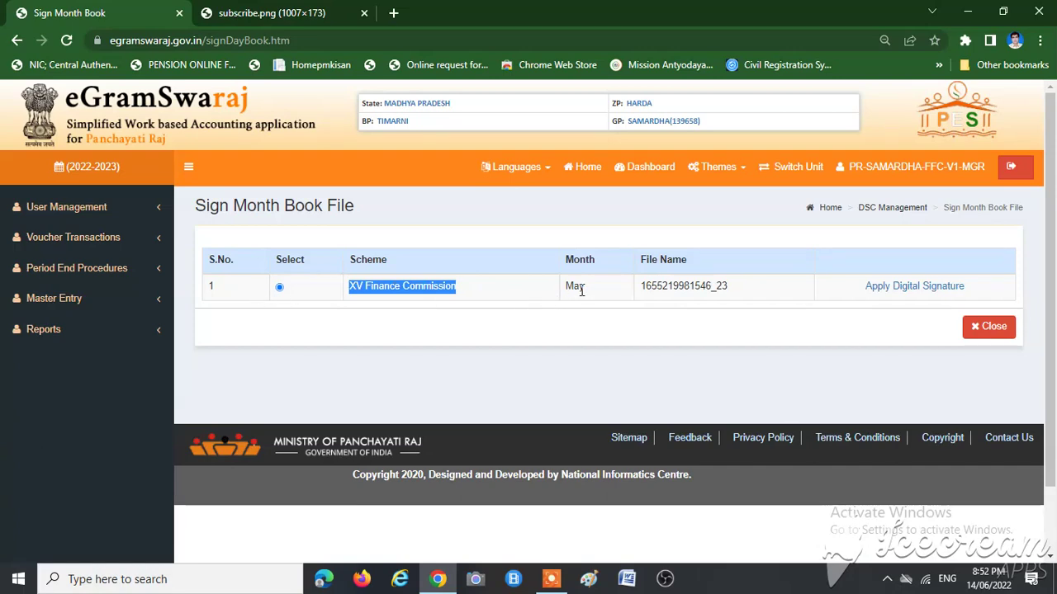
click(913, 287)
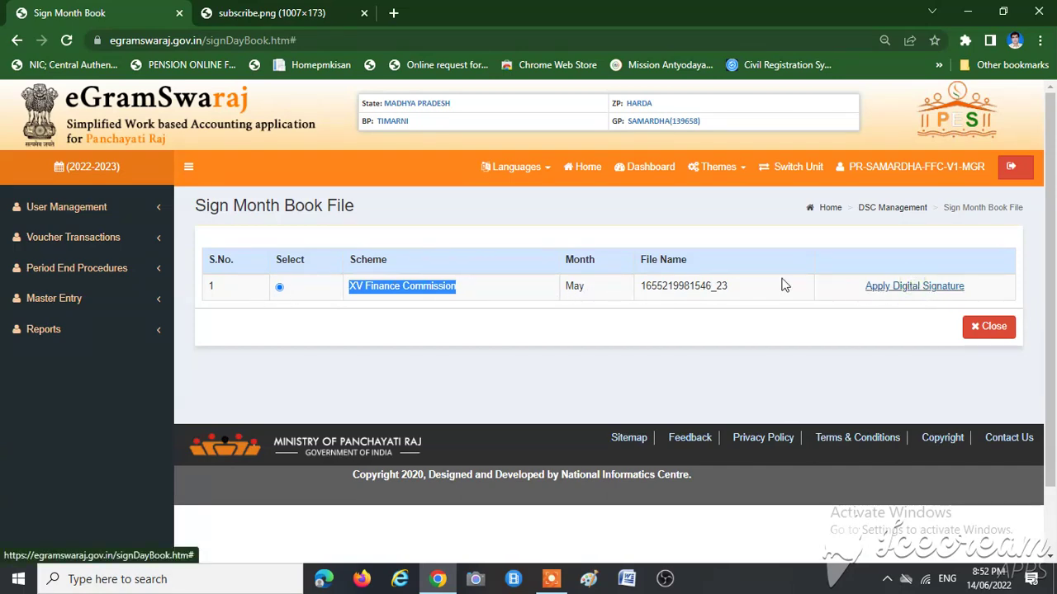
key(ctrl+v)
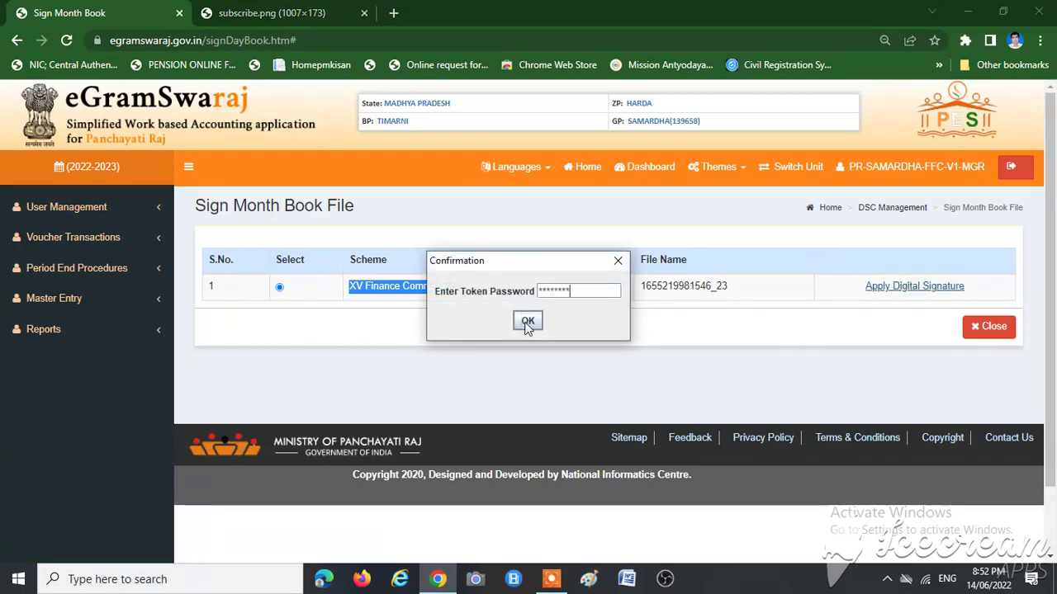
click(528, 320)
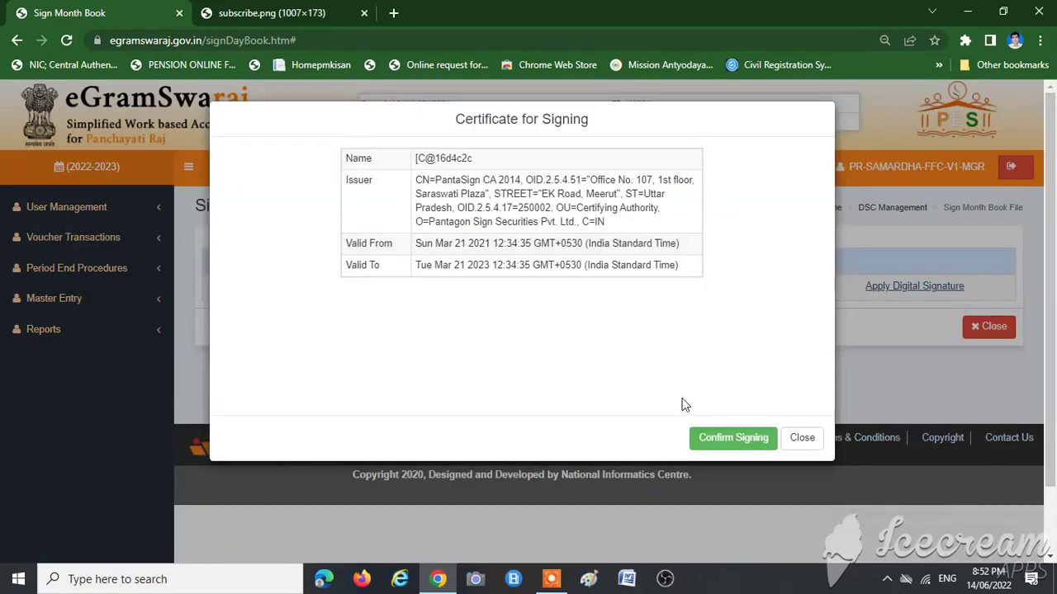
click(707, 446)
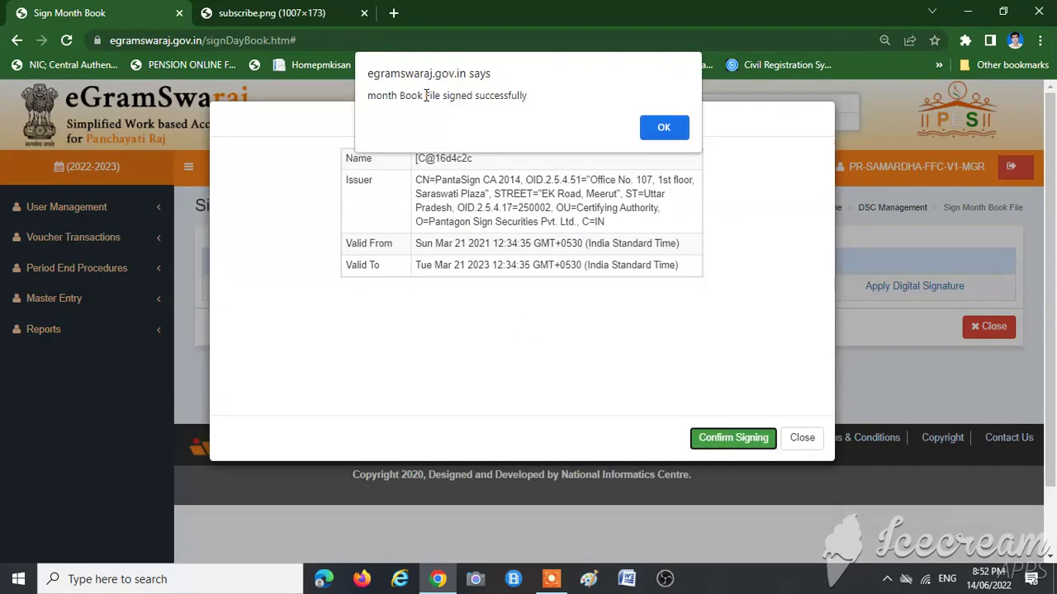
triple_click(423, 95)
click(664, 127)
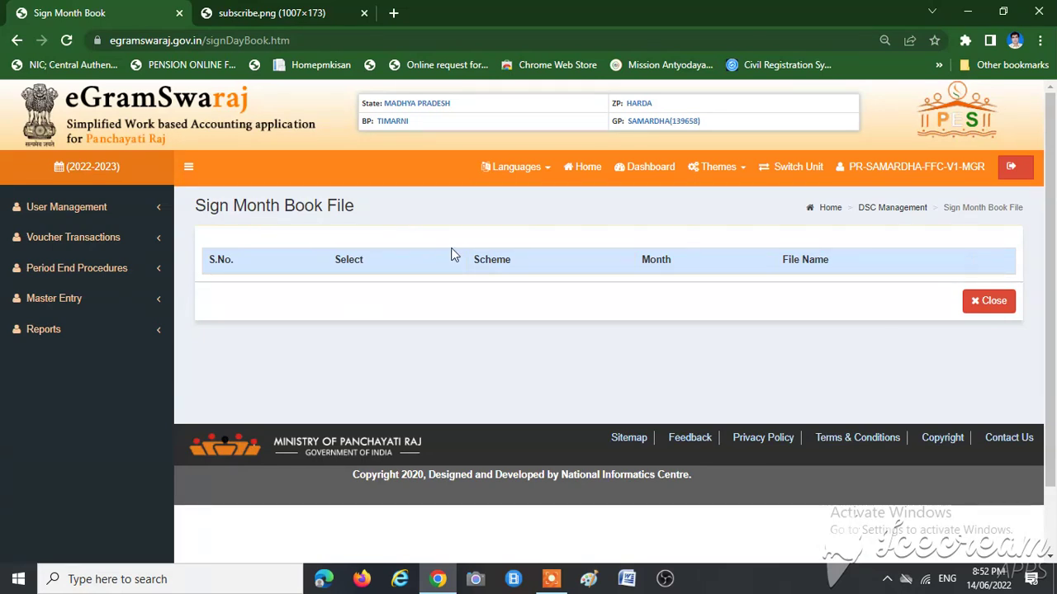
Log out of the current account and log in with the panchayat's administrator user name, password and captcha.
click(1011, 168)
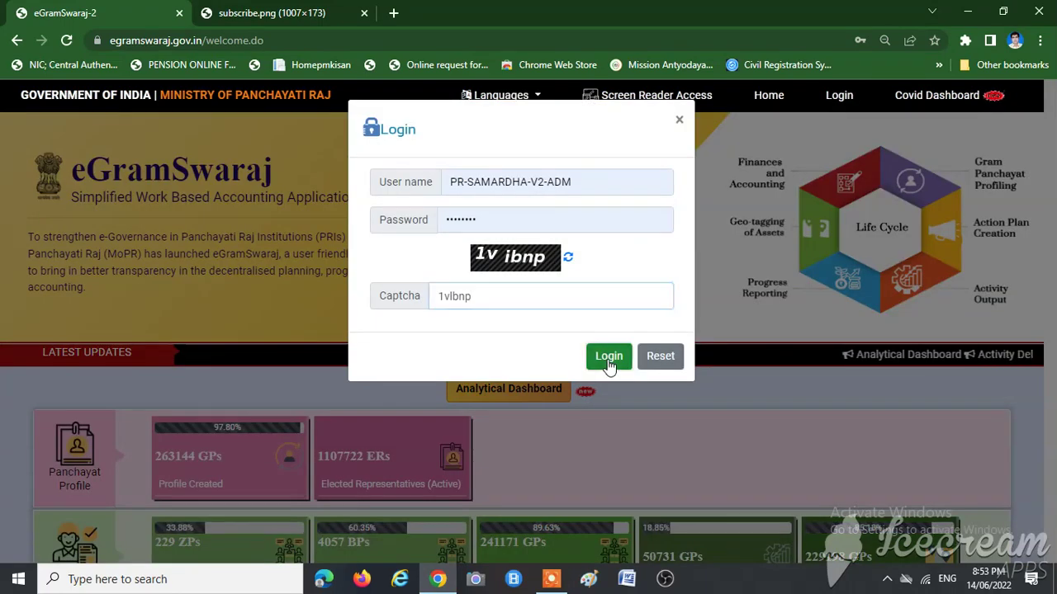
click(609, 369)
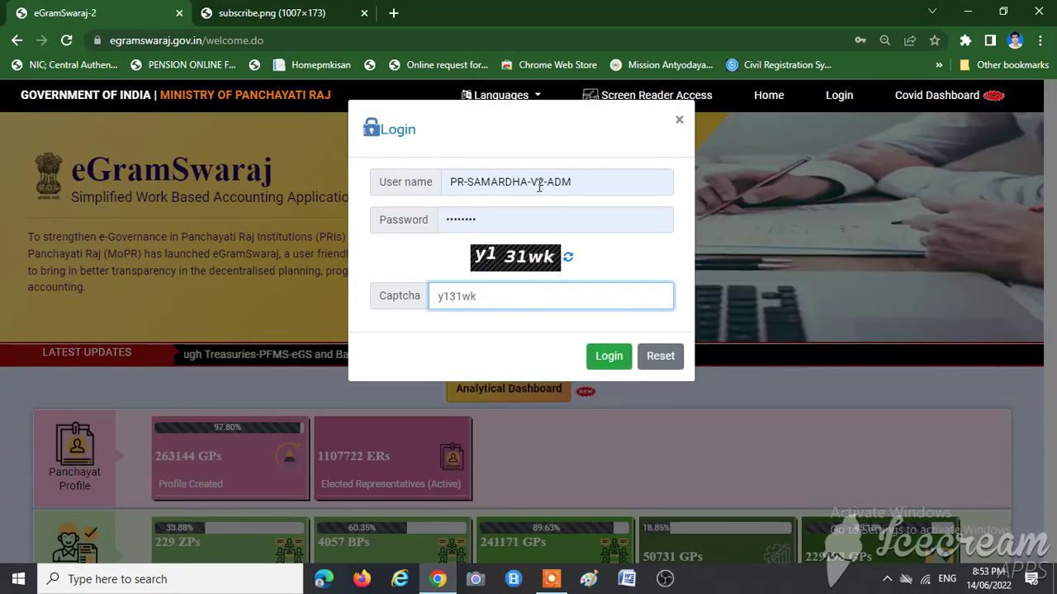
click(608, 360)
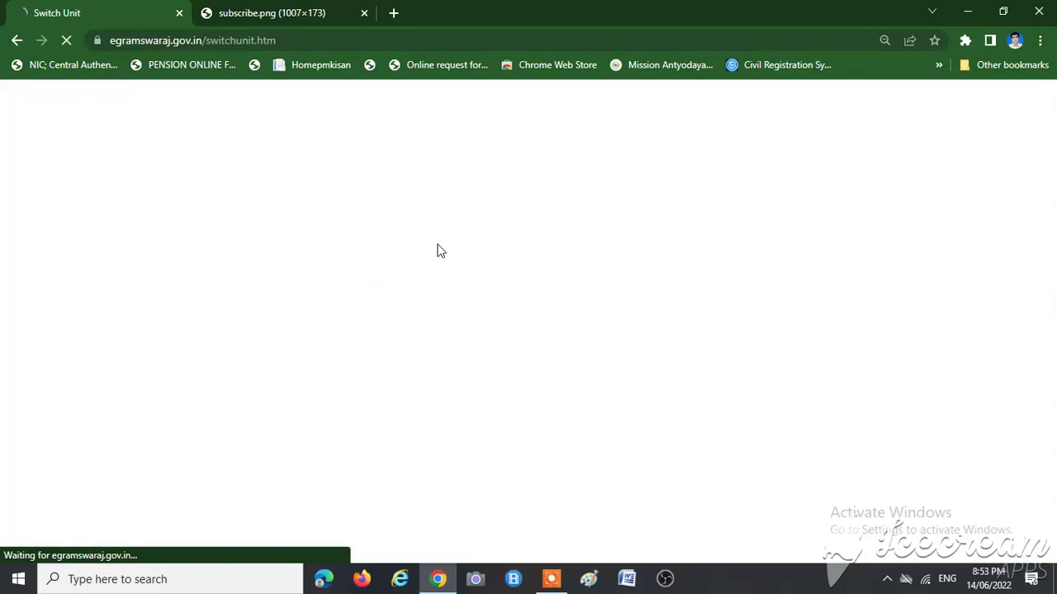
Choose 2022-2023 as the financial year of the assigned unit and submit the unit selection.
click(533, 234)
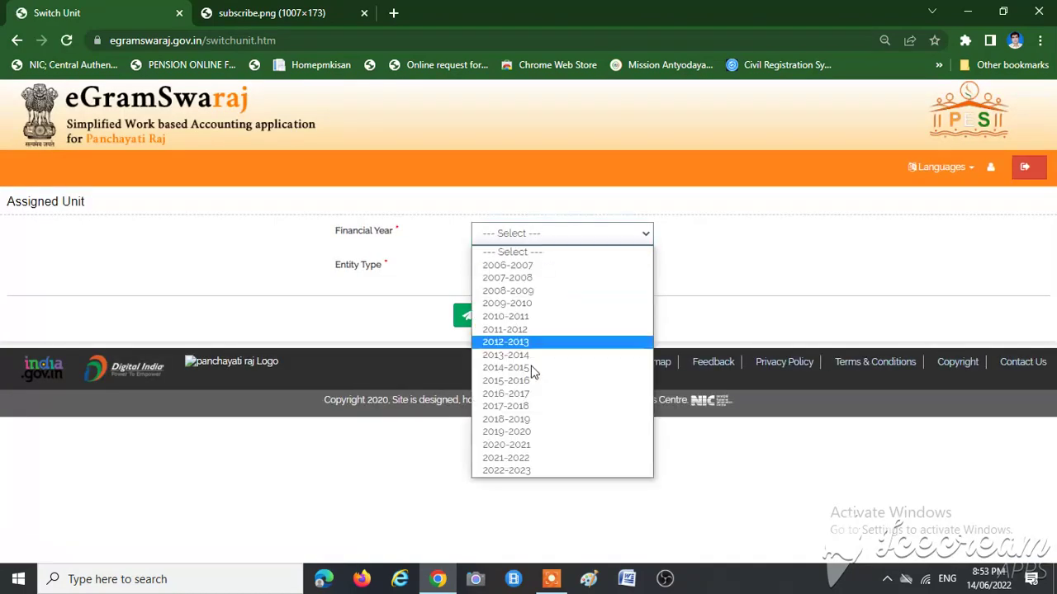
key(Escape)
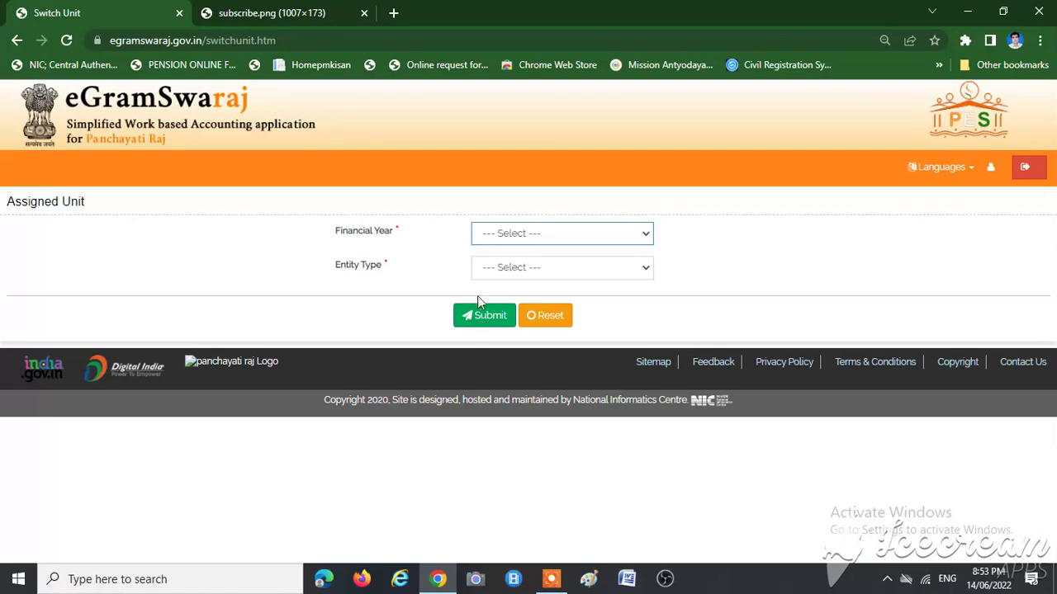
click(474, 479)
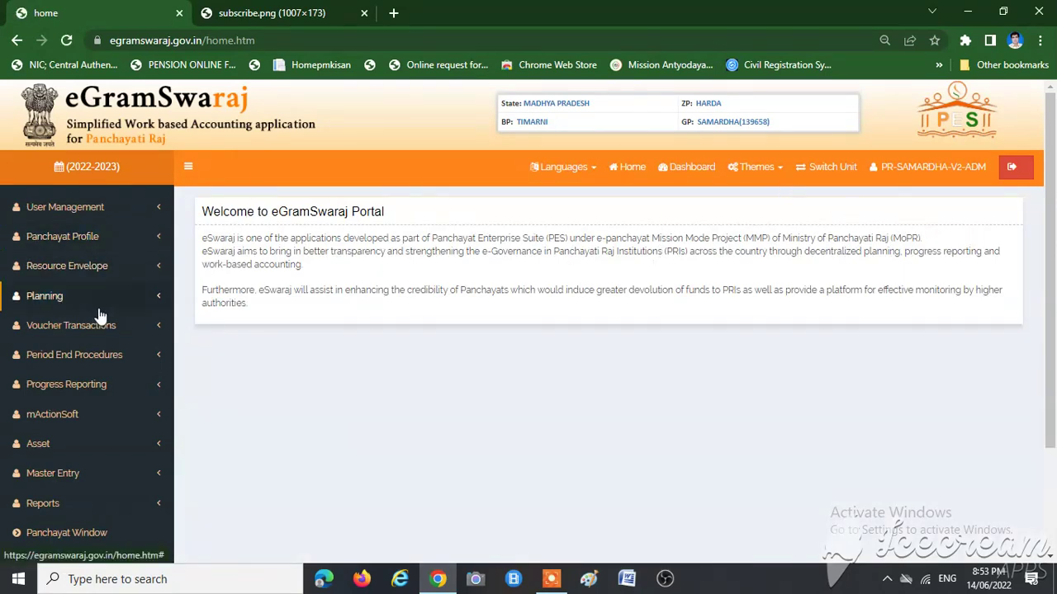
Open the Close Month Book page from the Closing of Books functions under Period End Procedures.
scroll(97, 315, down, 1)
click(83, 287)
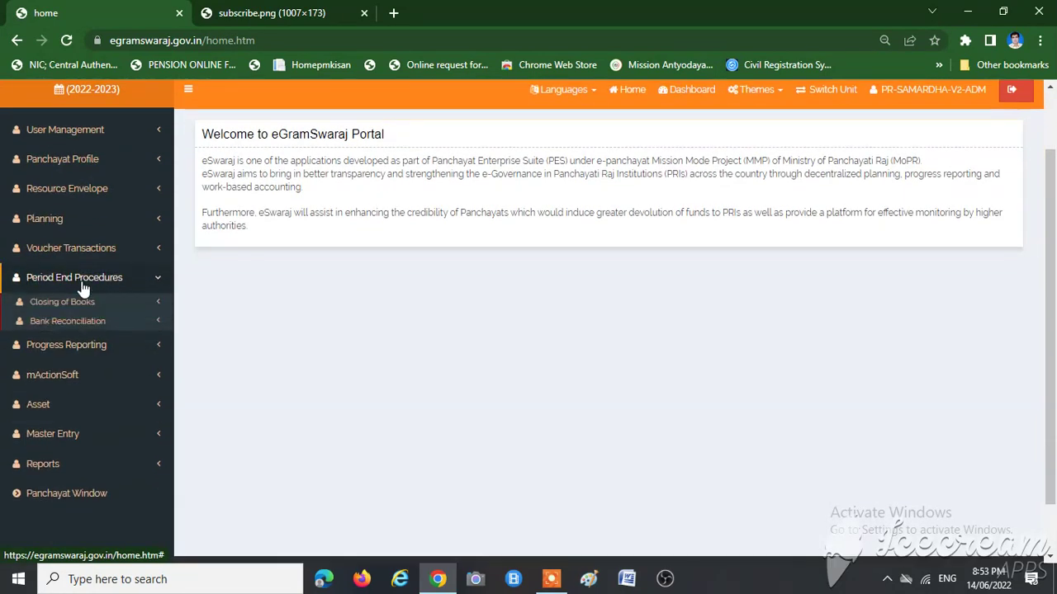
click(79, 282)
click(75, 281)
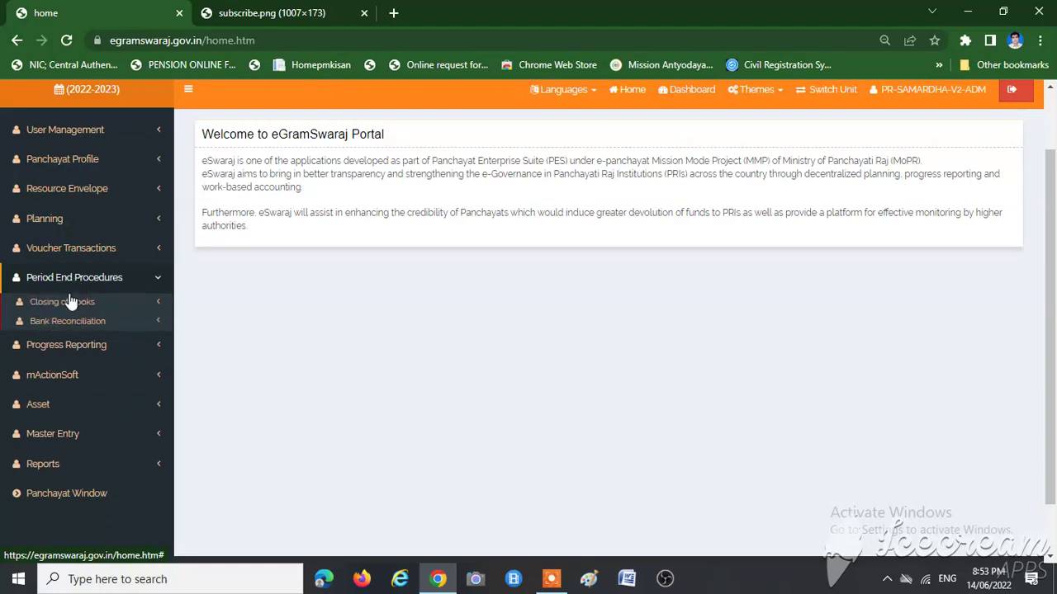
click(66, 305)
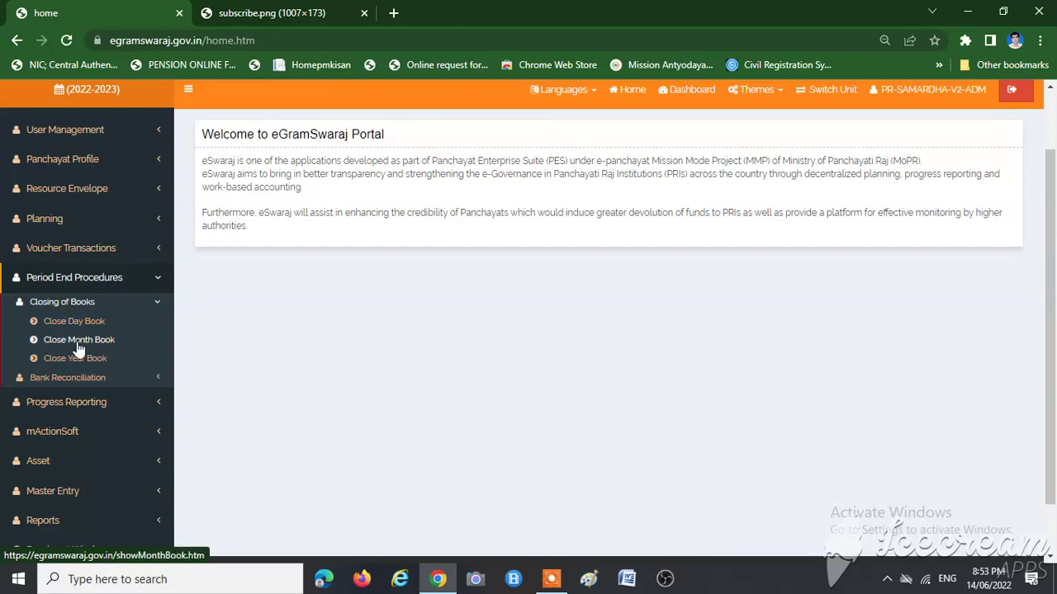
click(77, 341)
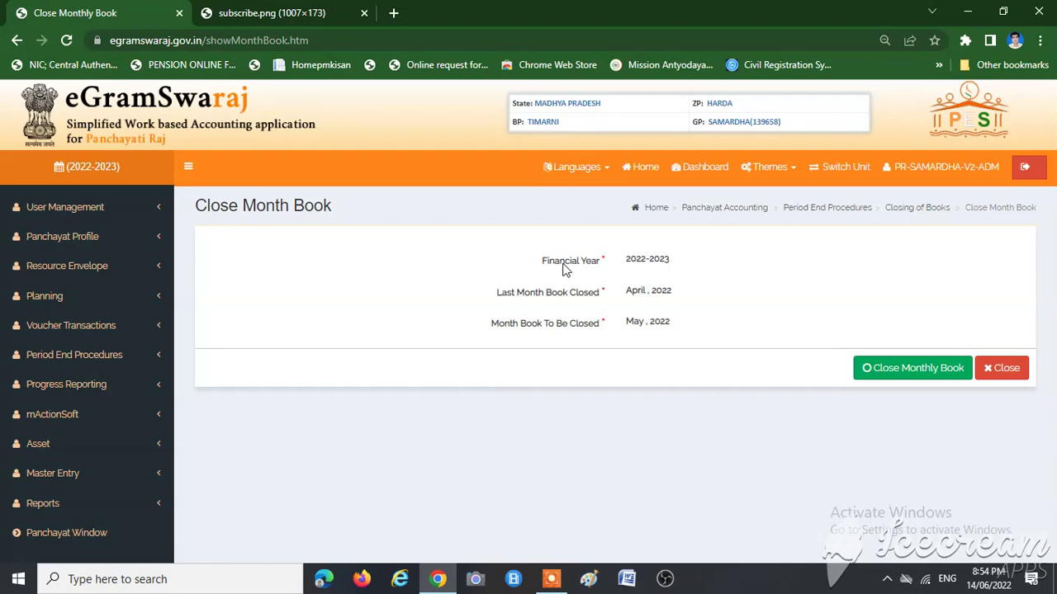
Close the May 2022 month book, agreeing to close the pending 31/05/2022 day book as well.
triple_click(565, 262)
click(648, 270)
double_click(656, 270)
triple_click(650, 294)
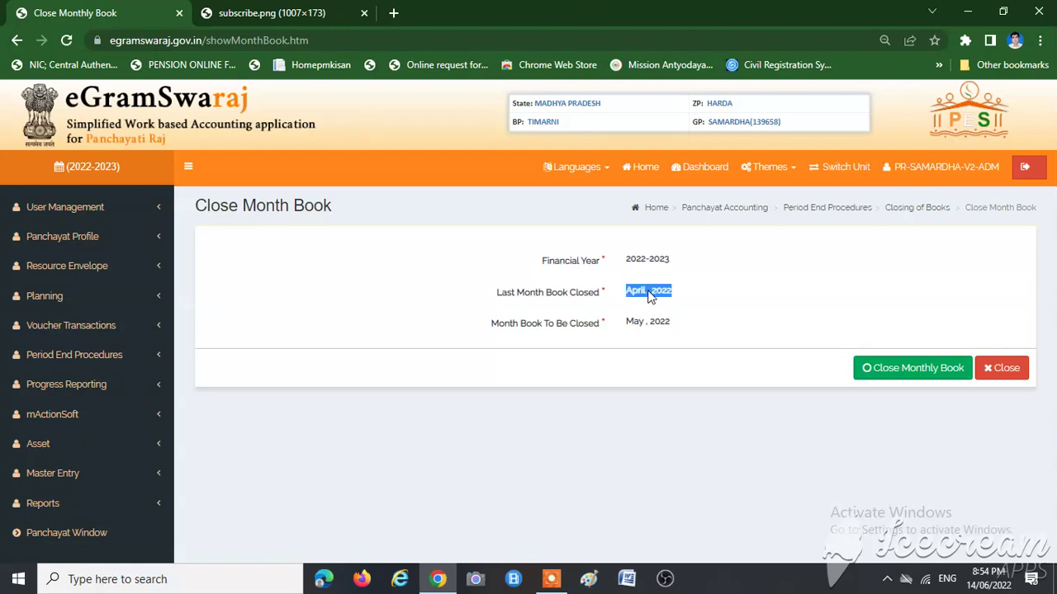
triple_click(520, 323)
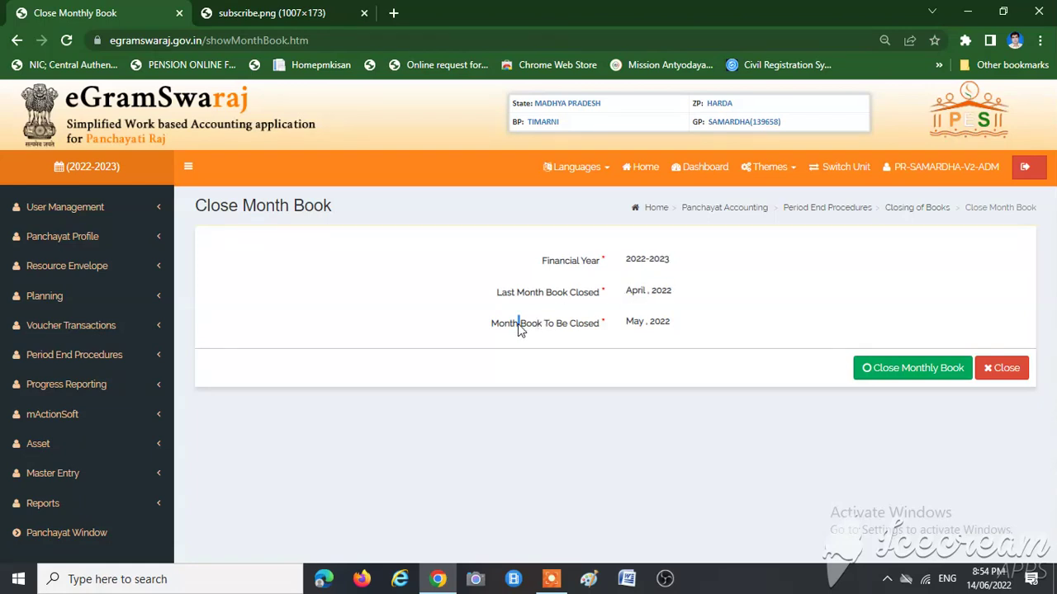
double_click(635, 324)
click(866, 369)
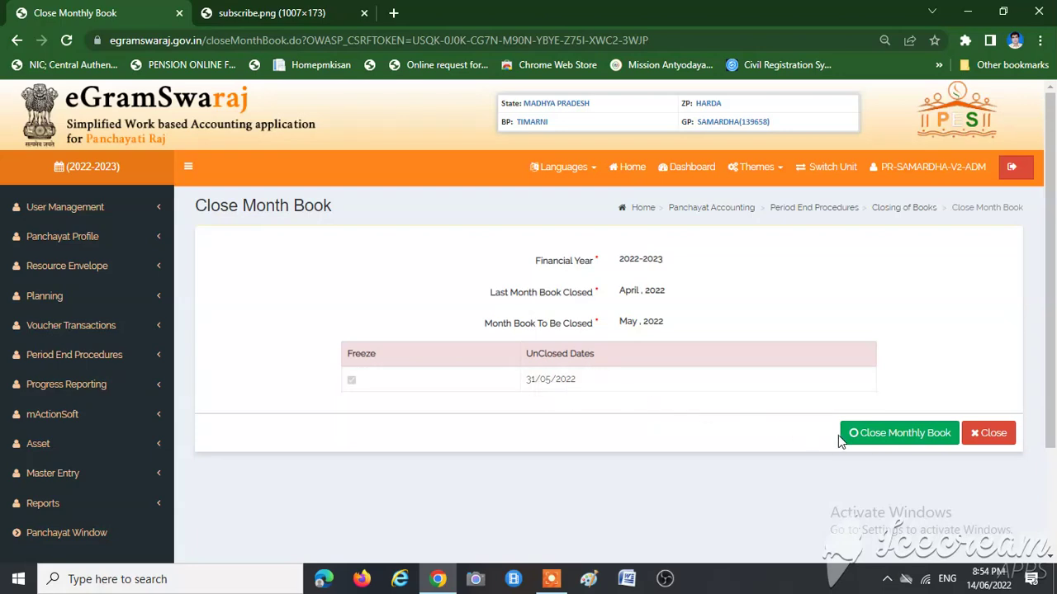
click(870, 442)
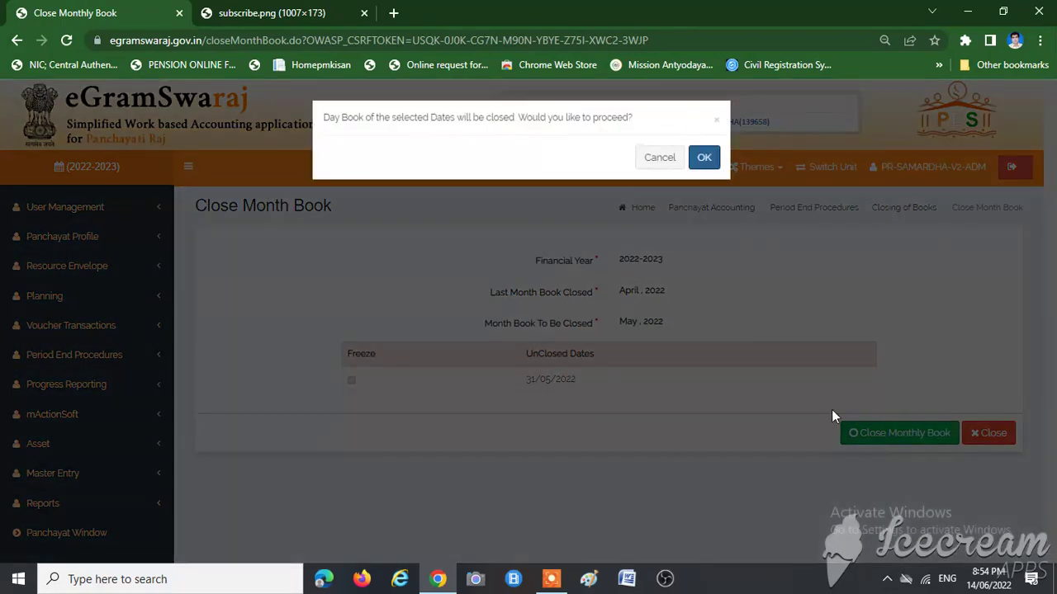
triple_click(389, 121)
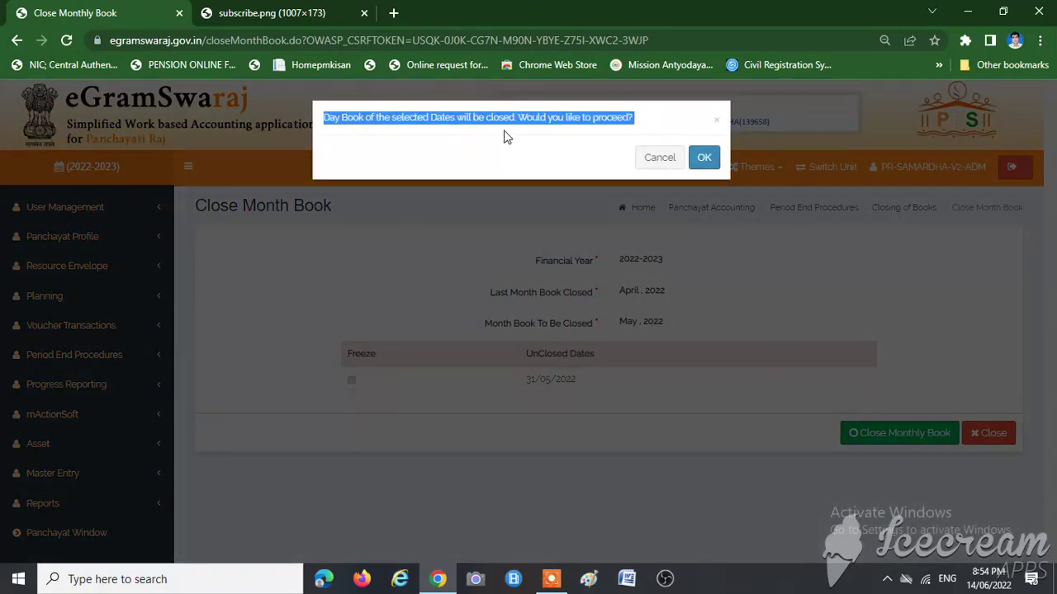
click(703, 157)
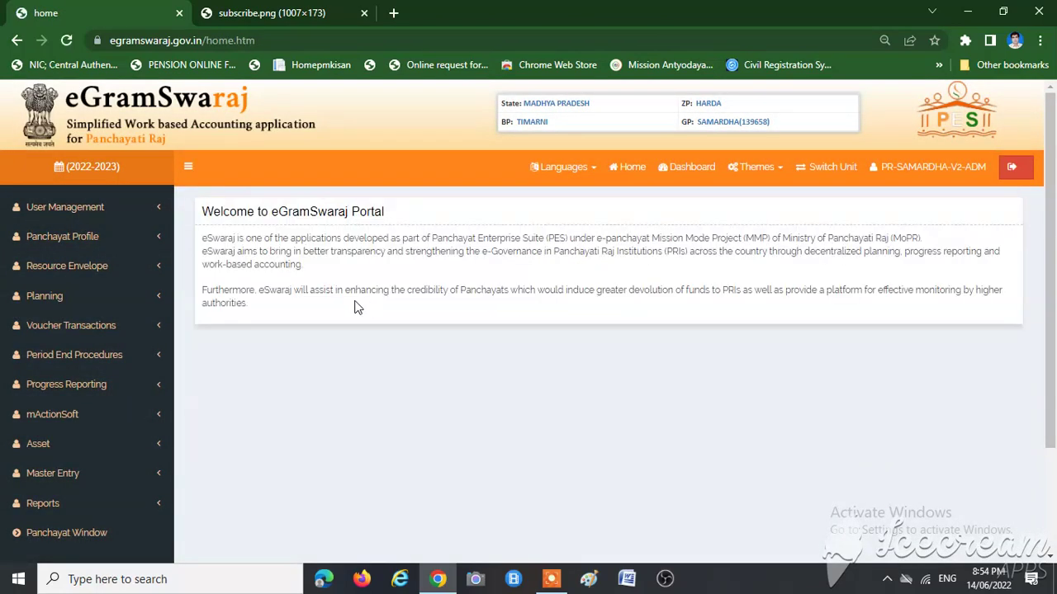
click(80, 361)
click(66, 379)
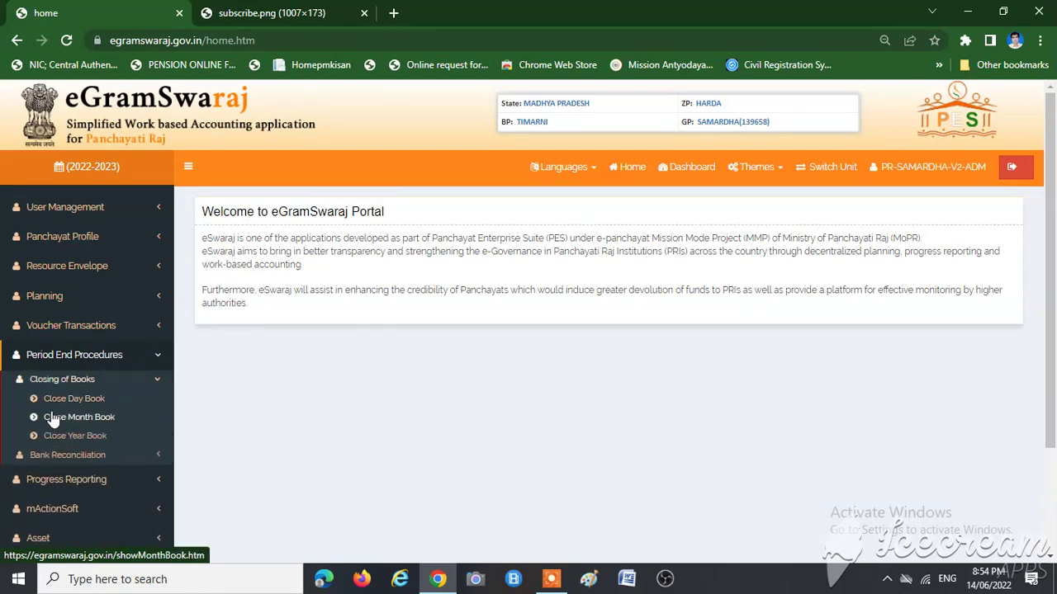
click(73, 378)
click(78, 354)
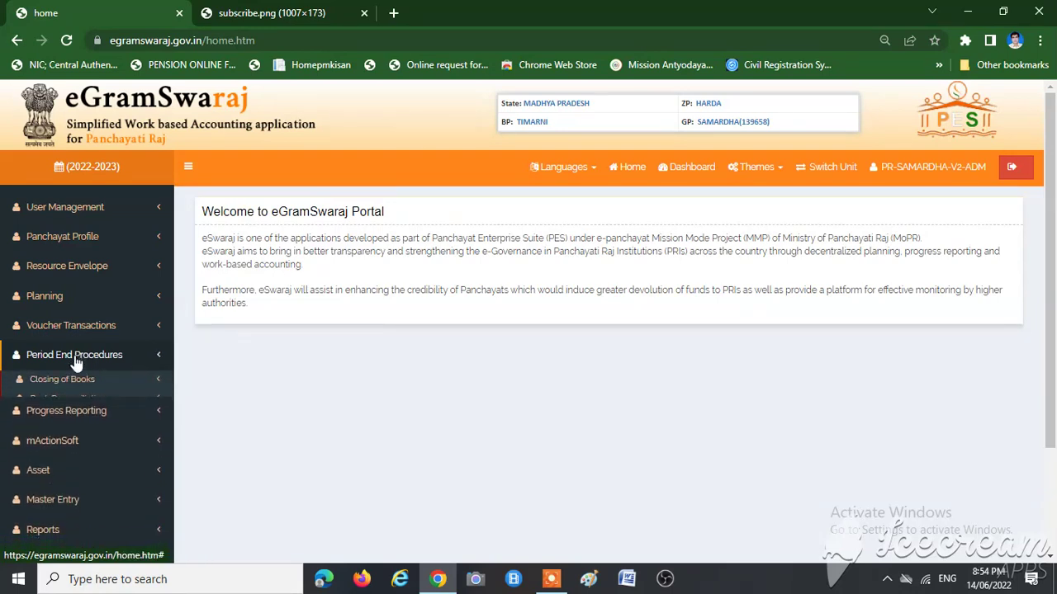
Open the form for adding a bank reconciliation under Period End Procedures.
click(99, 355)
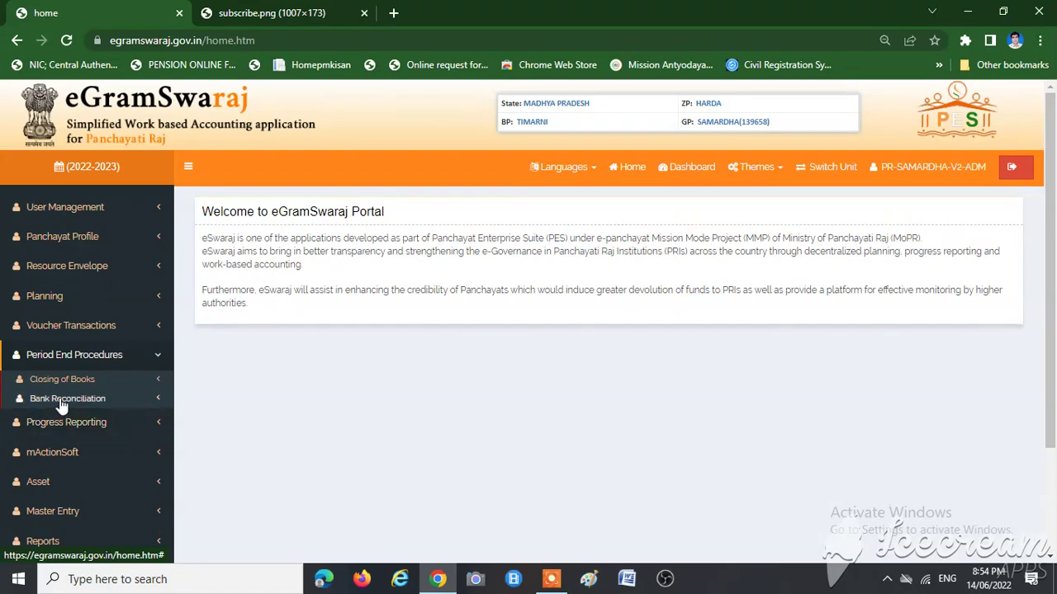
click(62, 403)
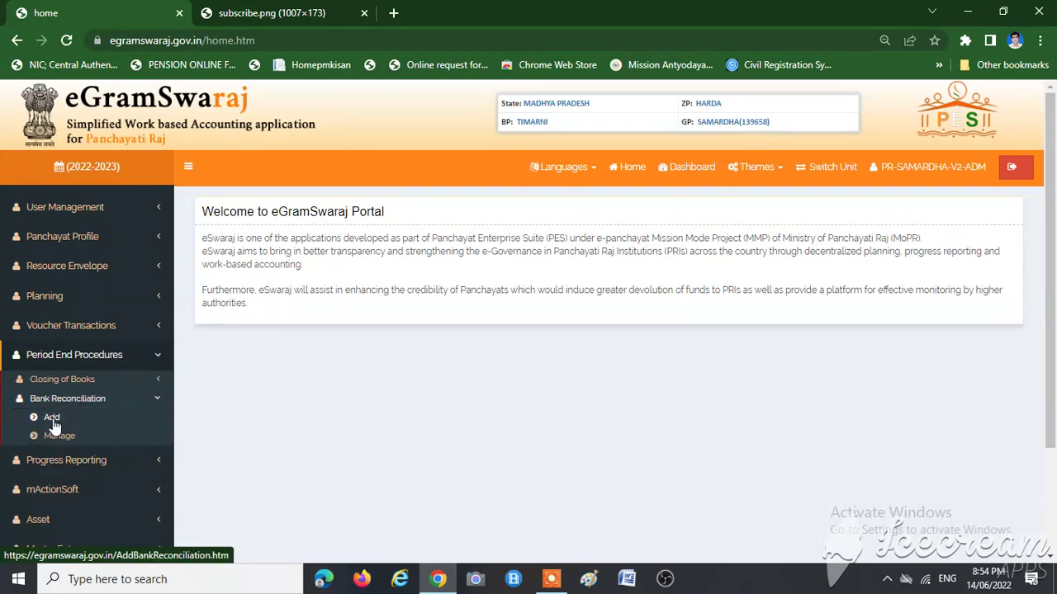
click(51, 420)
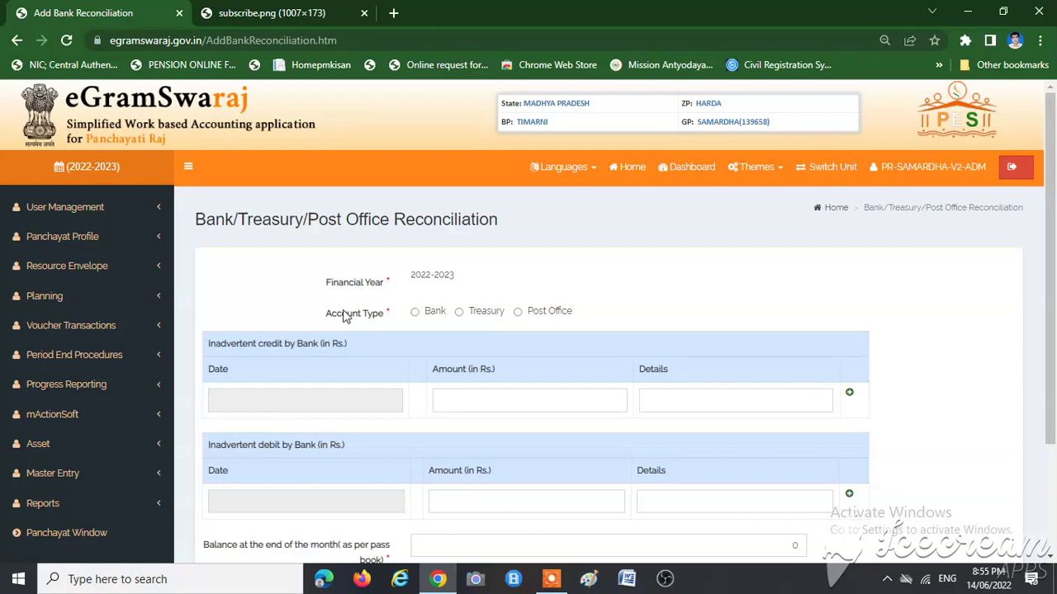
Set the reconciliation to account type Bank, Bank Of Maharashtra, branch Main Road Timarni, and select the account number.
click(415, 314)
click(471, 343)
click(482, 372)
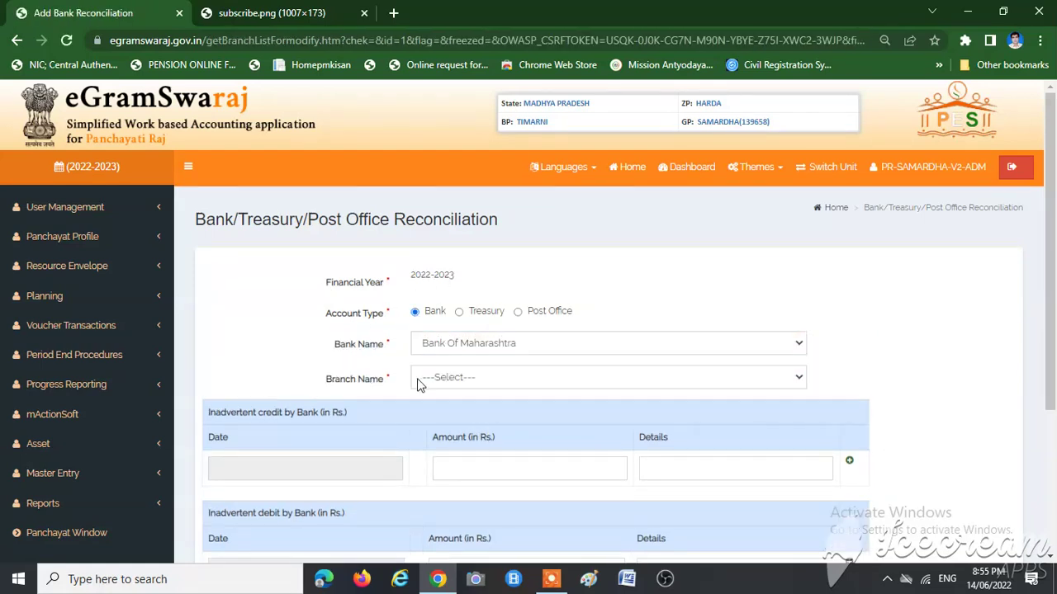
click(419, 380)
click(440, 406)
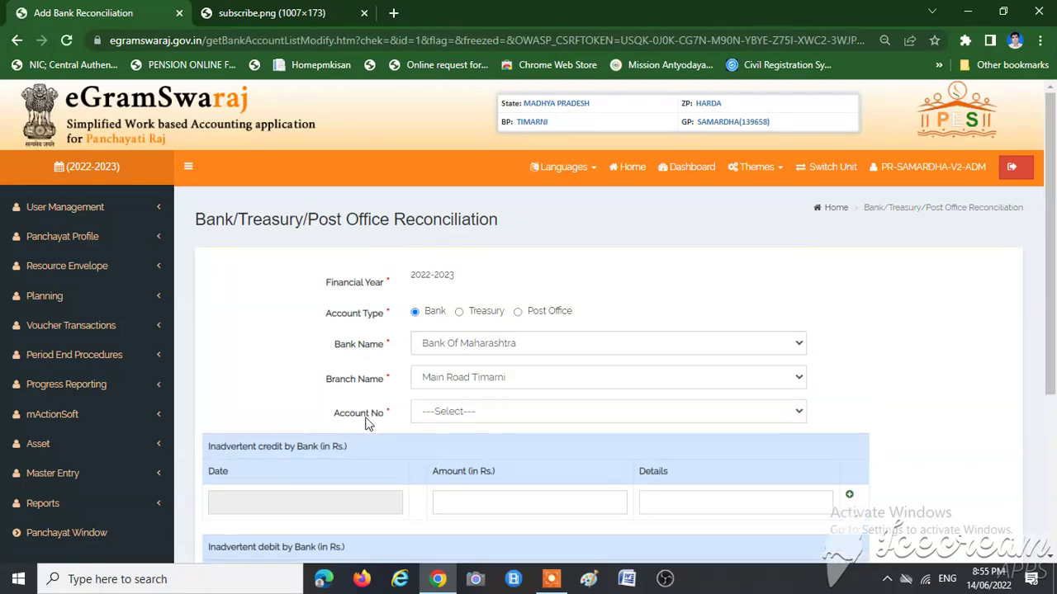
click(439, 405)
click(462, 440)
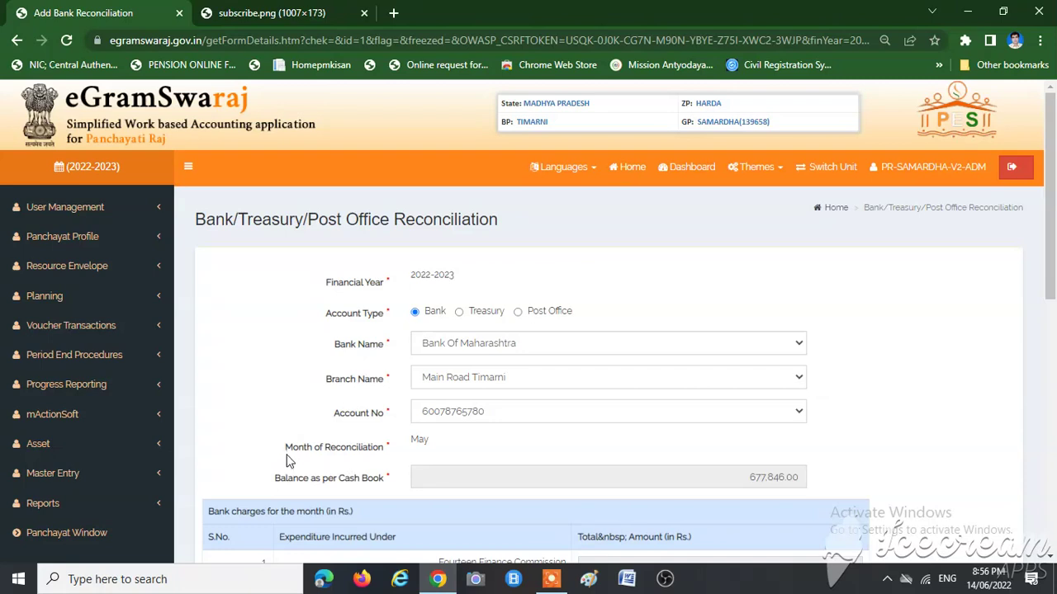
Examine the reconciliation month, cash book balance and bank charges section, including the XV Finance Commission payment voucher, leaving the voucher unsaved.
drag(288, 460, 405, 454)
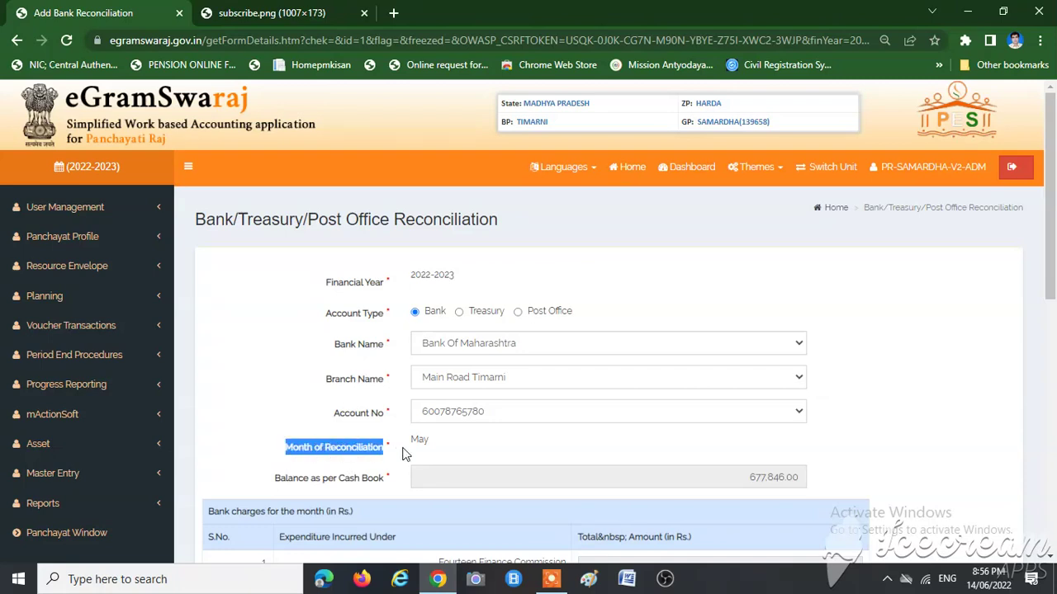
triple_click(291, 486)
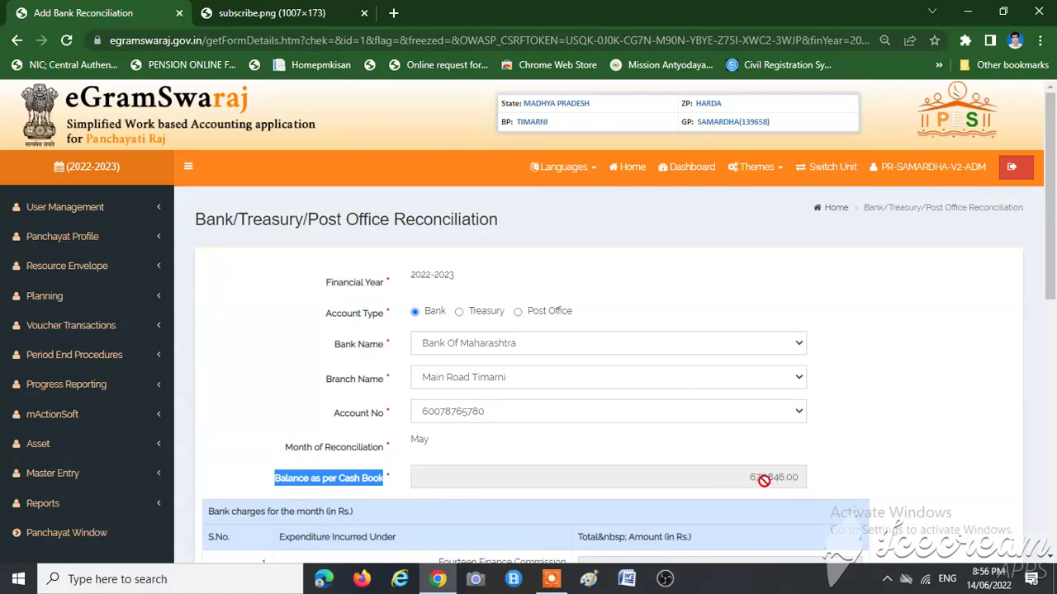
scroll(331, 441, down, 2)
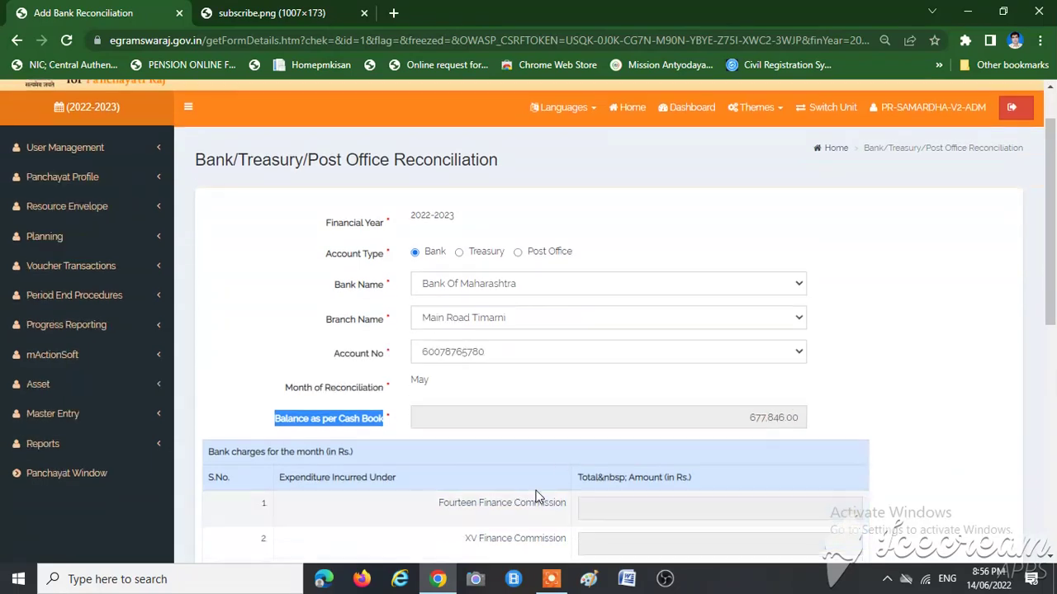
scroll(331, 439, down, 1)
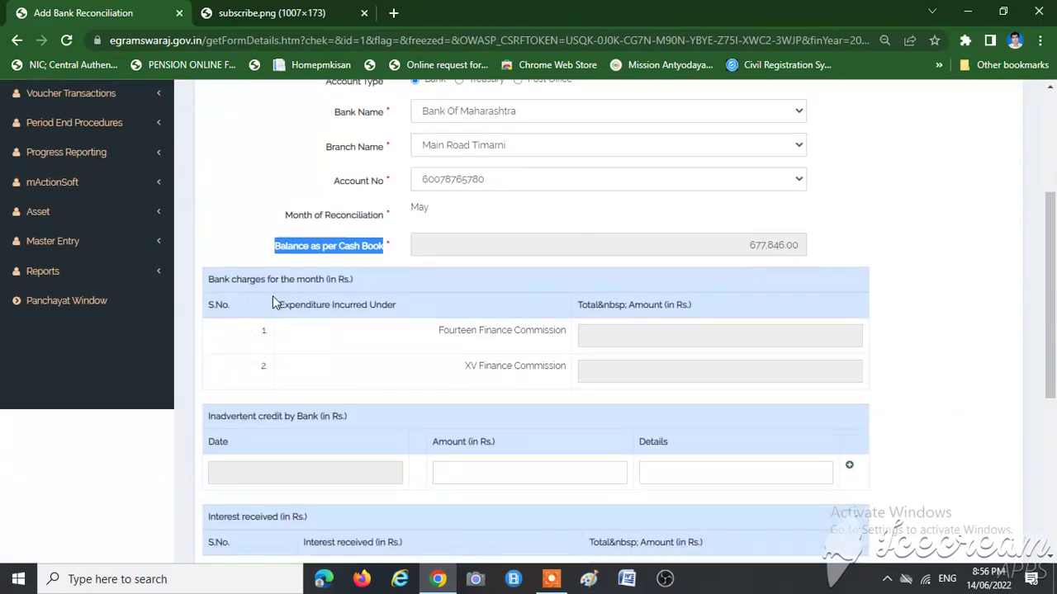
triple_click(252, 284)
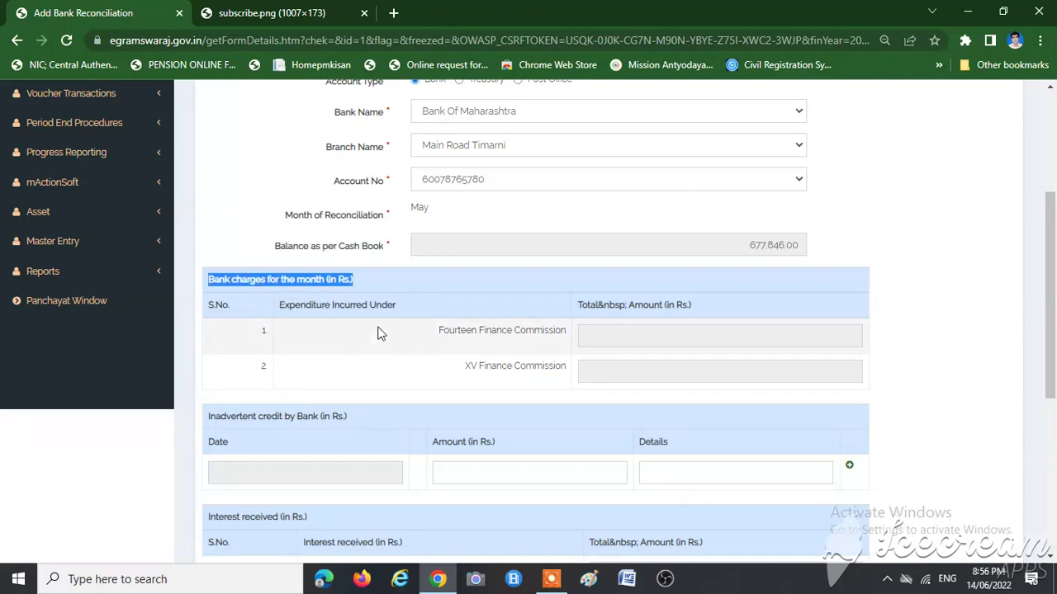
click(600, 374)
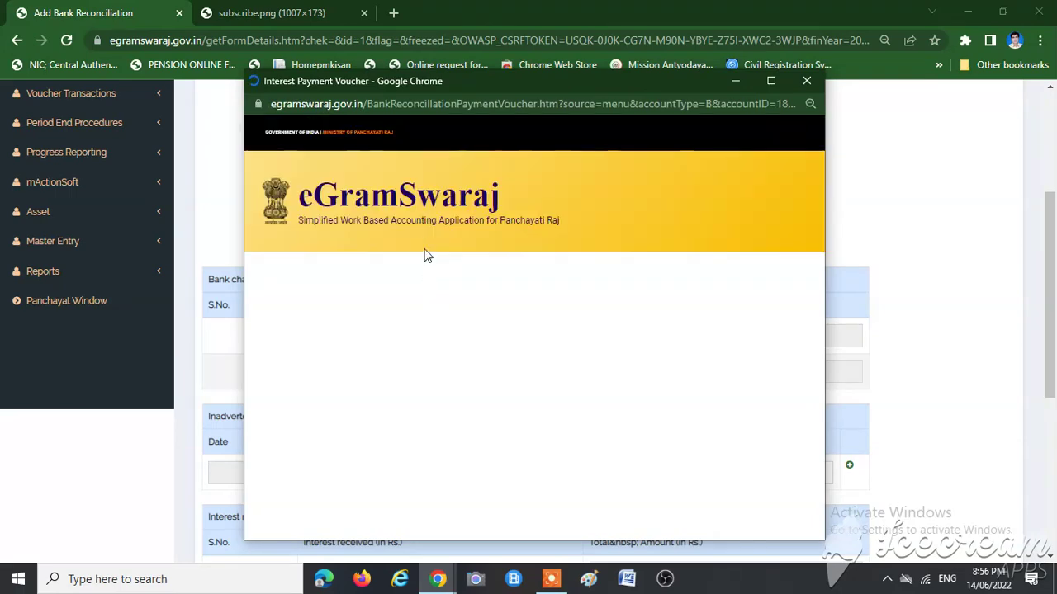
scroll(386, 375, down, 6)
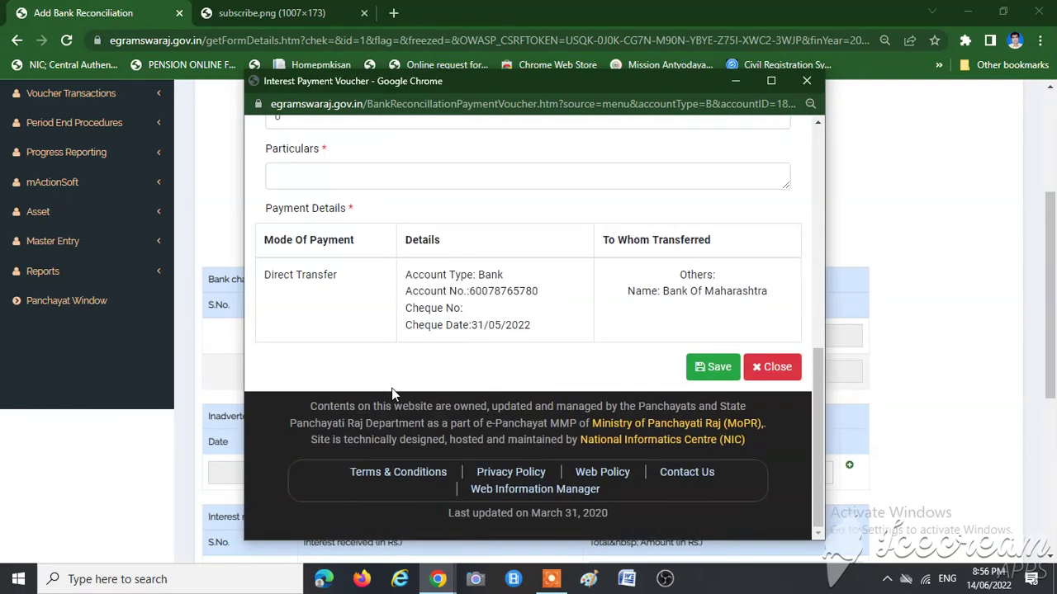
click(805, 81)
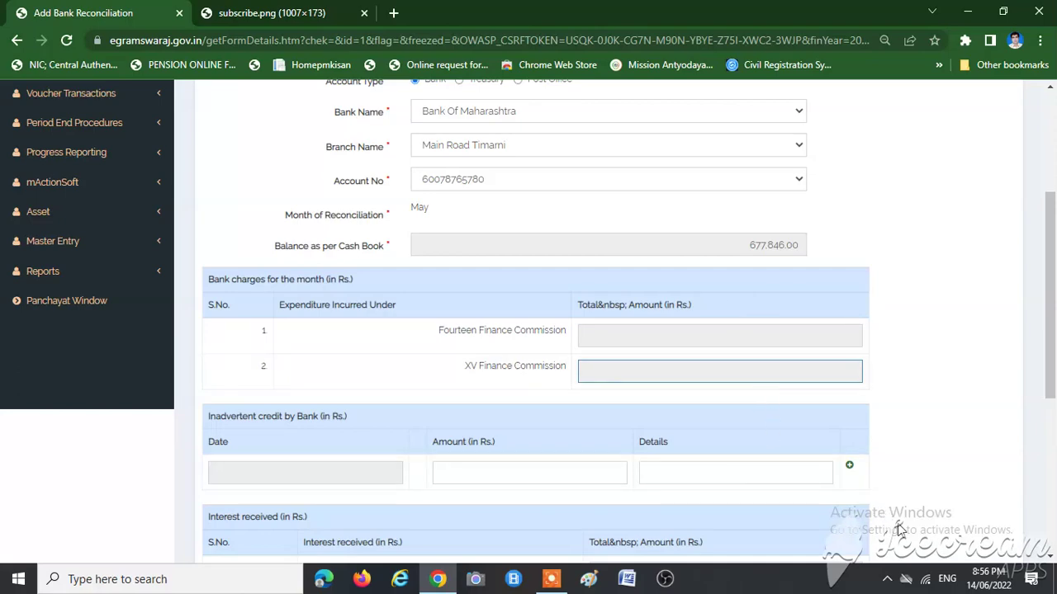
Set the month-end balance as per pass book to 677846 and reconcile the bank account.
scroll(899, 528, down, 5)
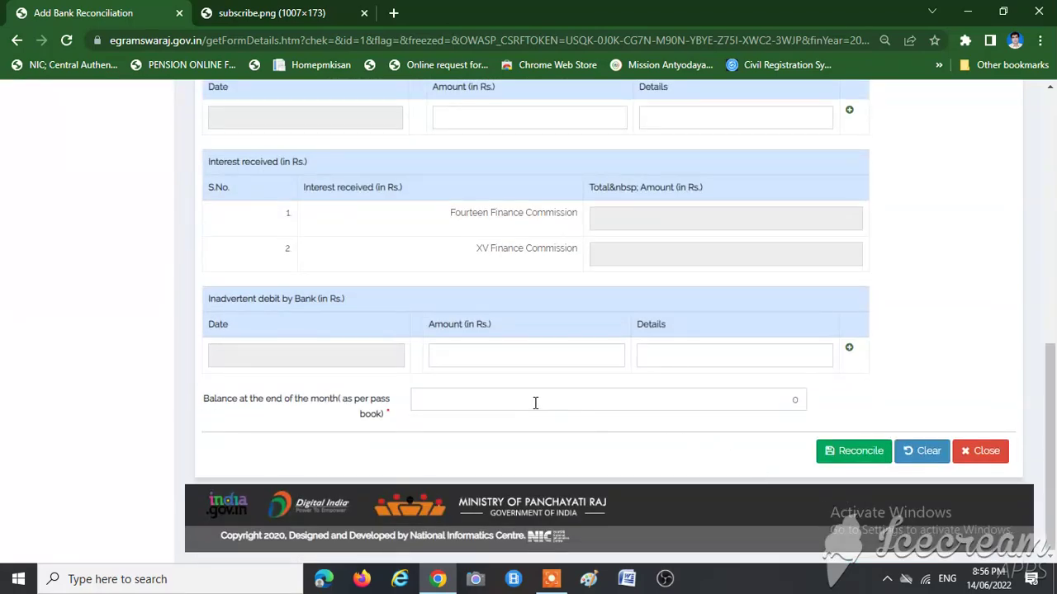
scroll(589, 405, up, 5)
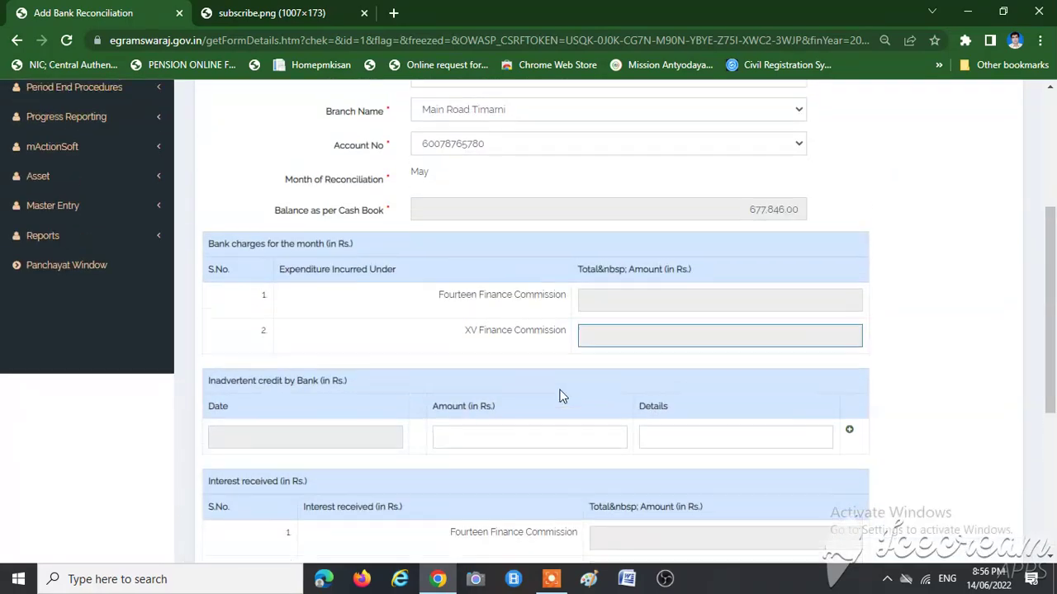
scroll(497, 426, down, 1)
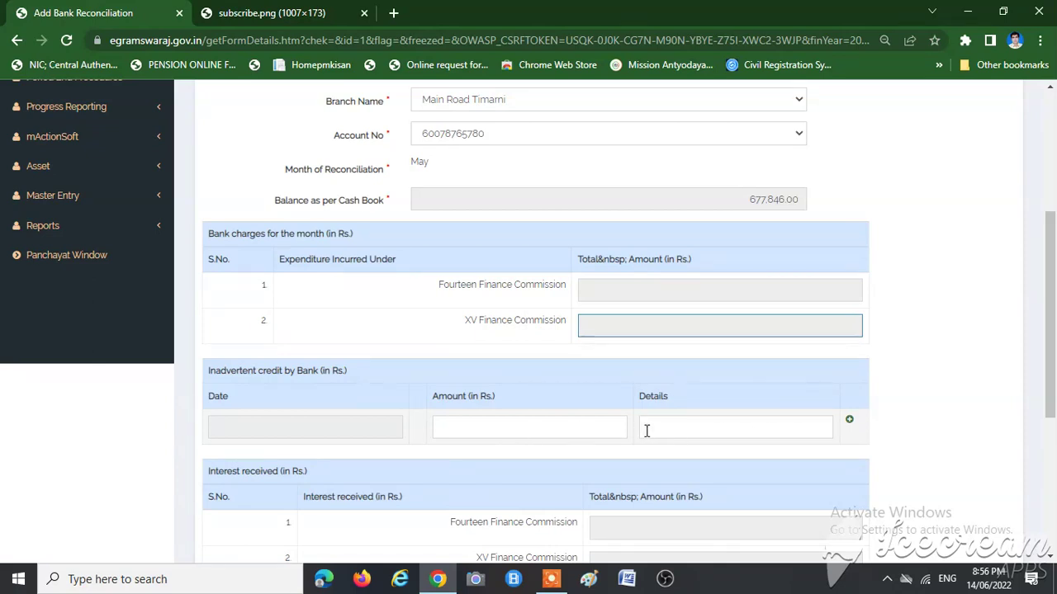
scroll(454, 434, down, 2)
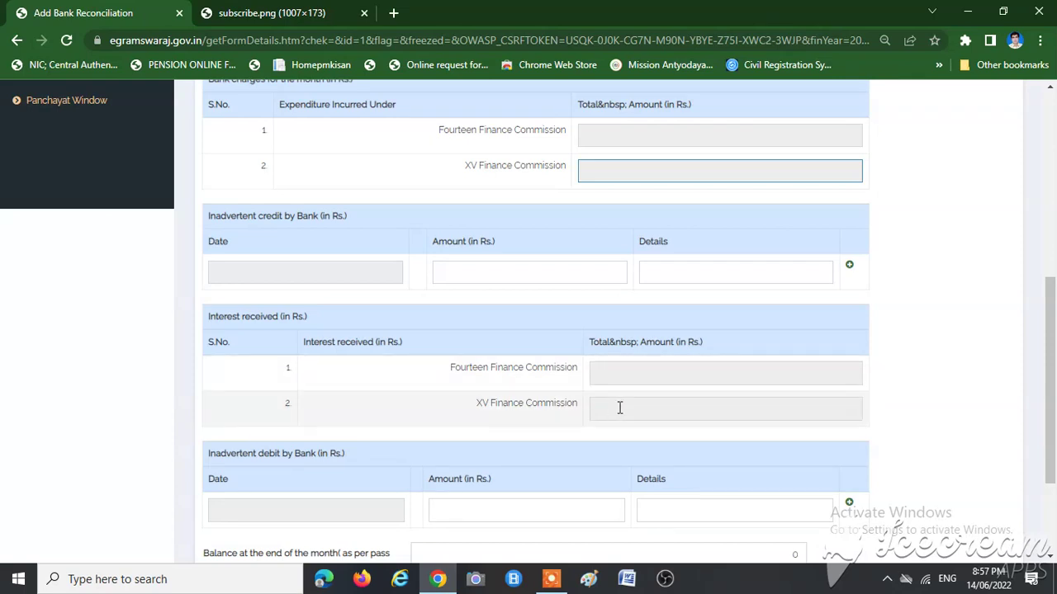
scroll(396, 405, down, 2)
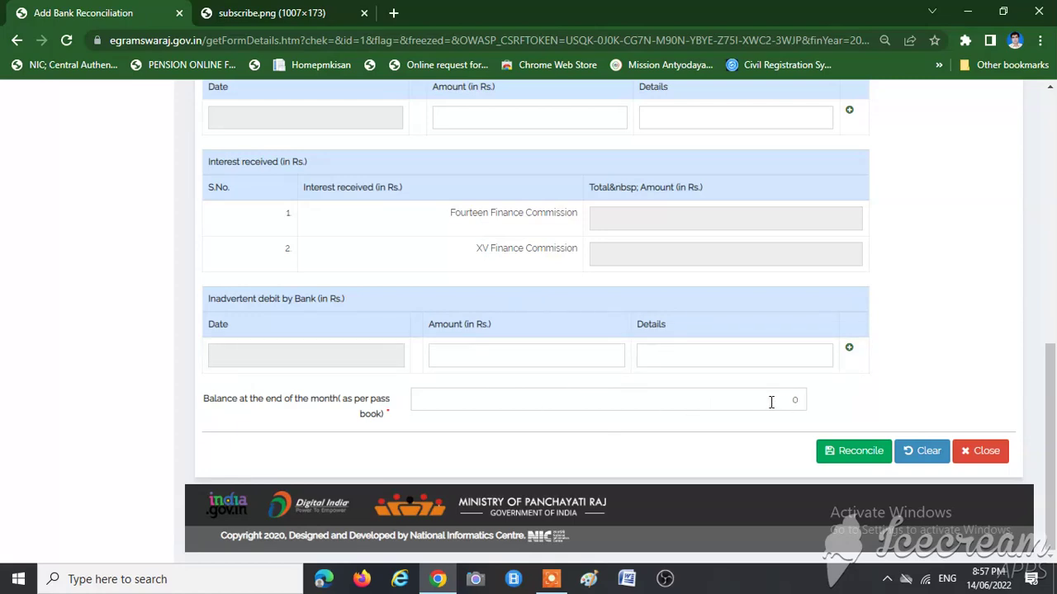
scroll(807, 359, up, 5)
scroll(753, 499, down, 5)
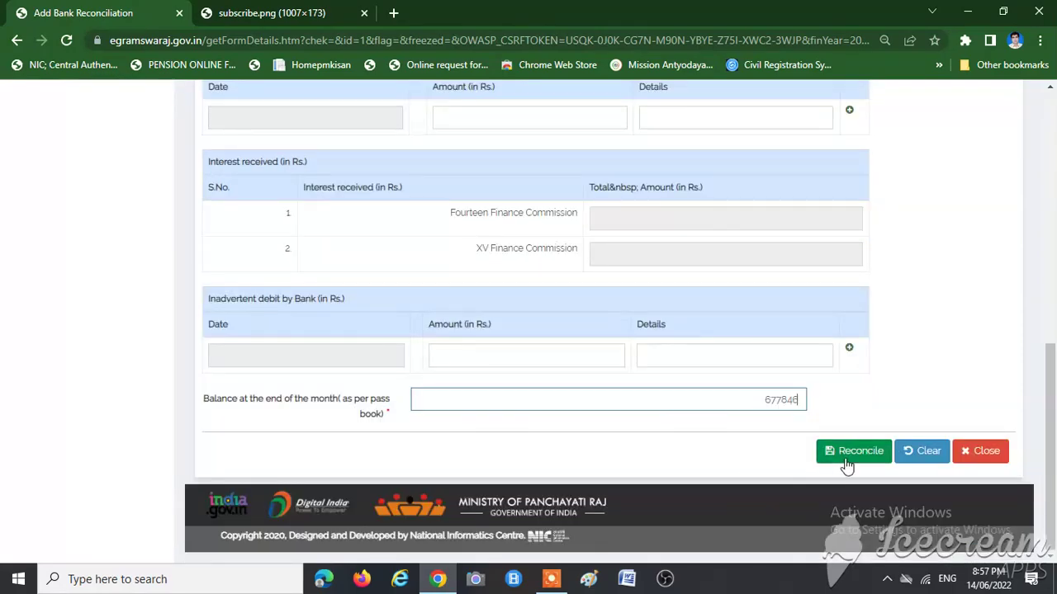
click(852, 459)
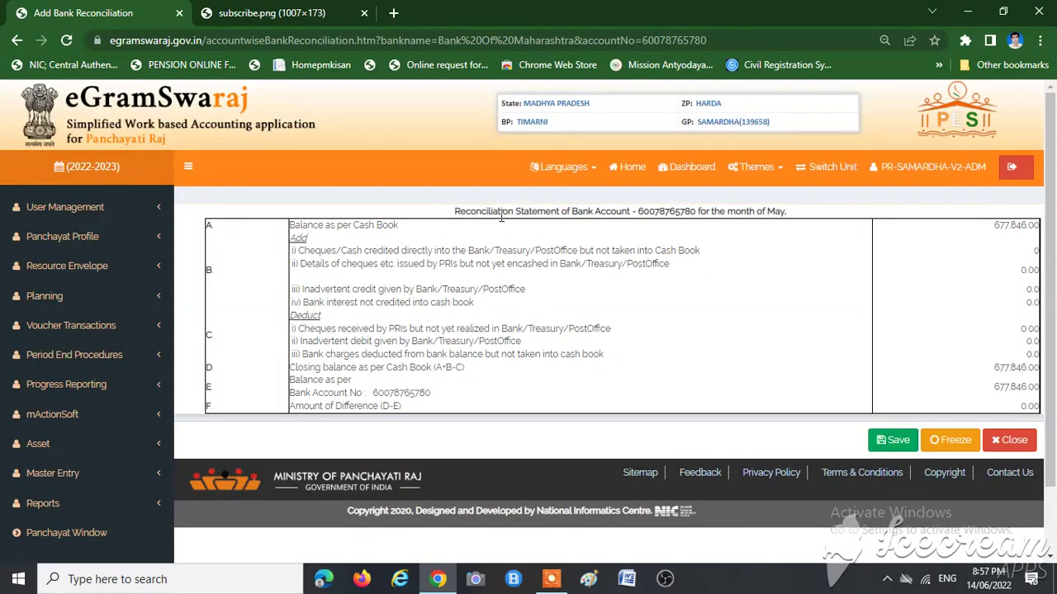
Freeze the bank account's reconciliation statement for May and dismiss the resulting message.
click(932, 444)
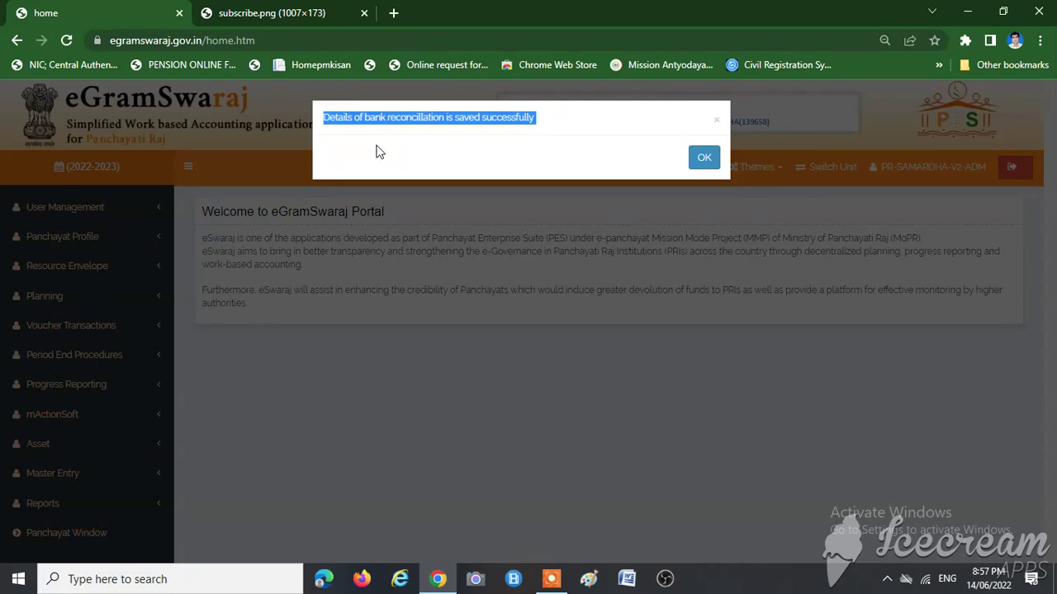
click(377, 153)
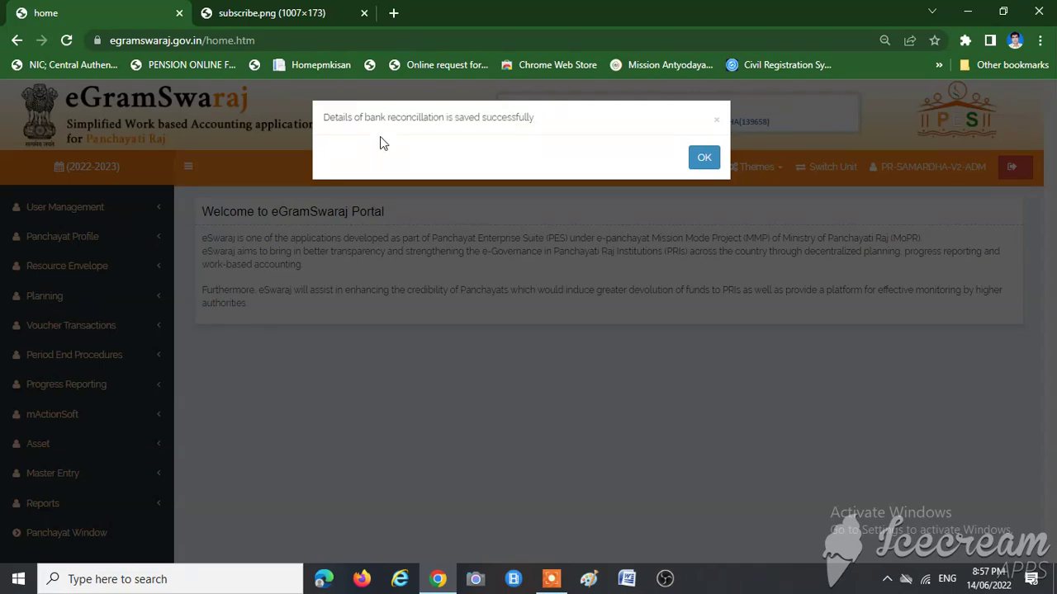
click(704, 160)
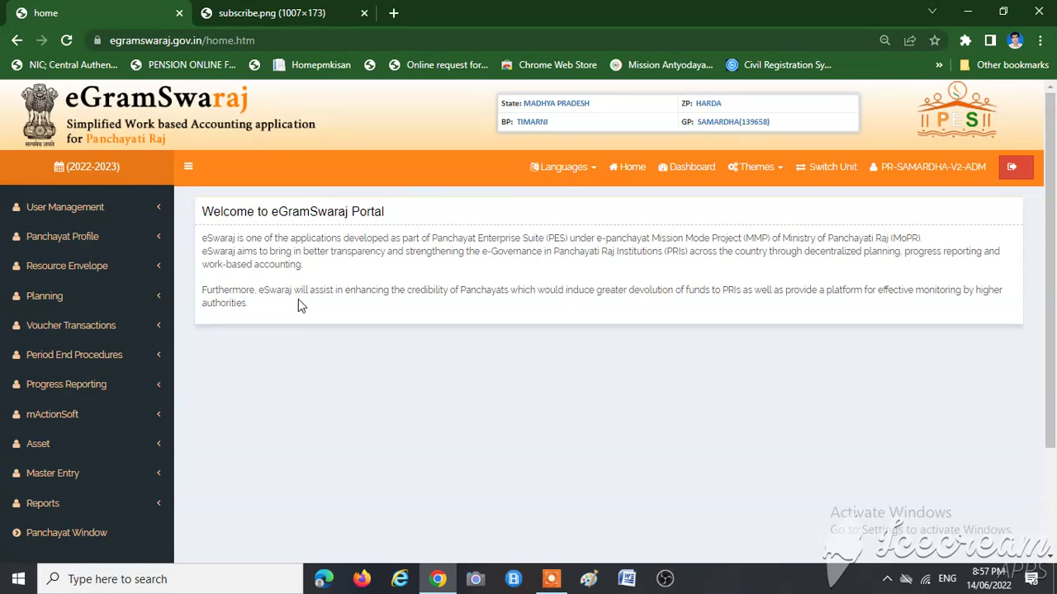
Open the Close Day Book page from the Closing of Books functions under Period End Procedures.
click(82, 327)
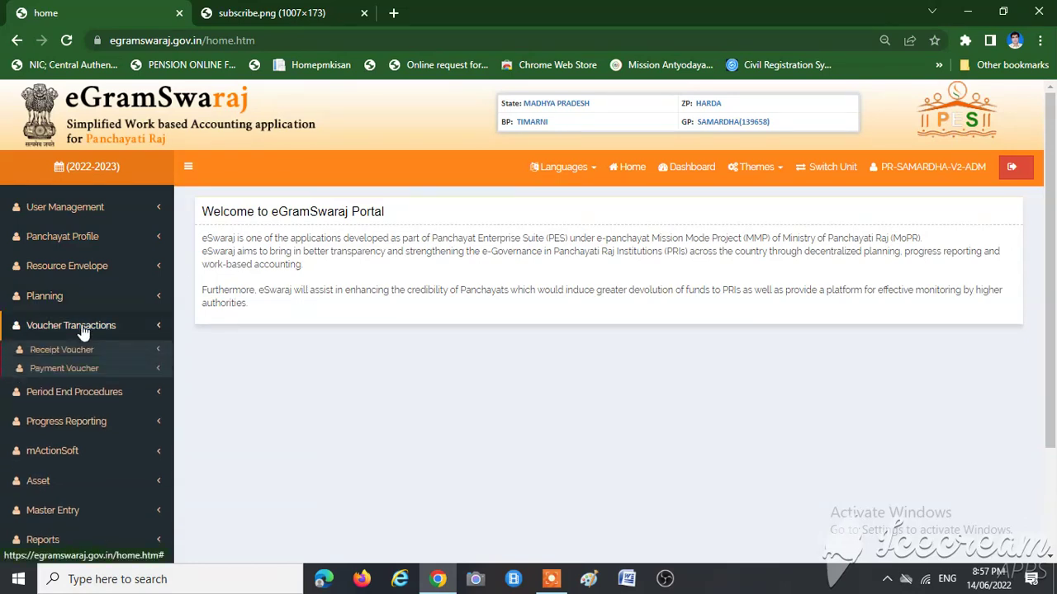
click(81, 327)
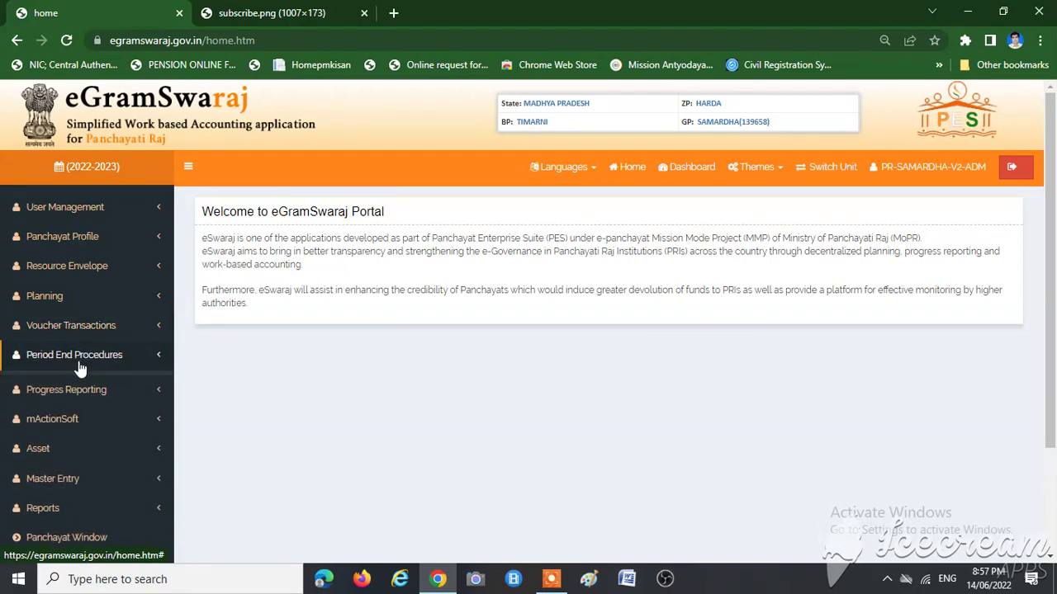
click(91, 354)
click(69, 385)
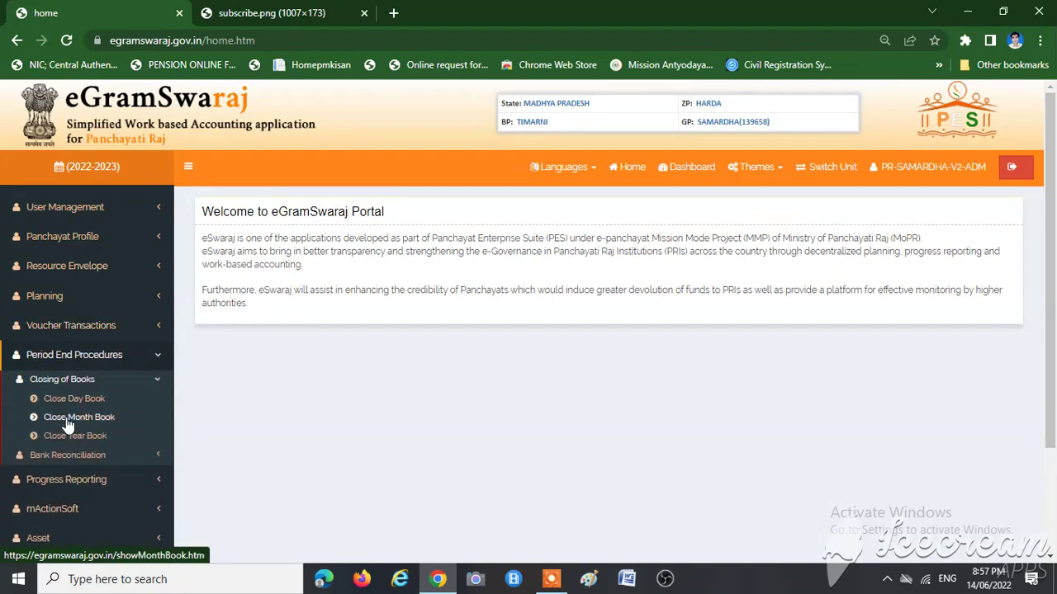
click(65, 407)
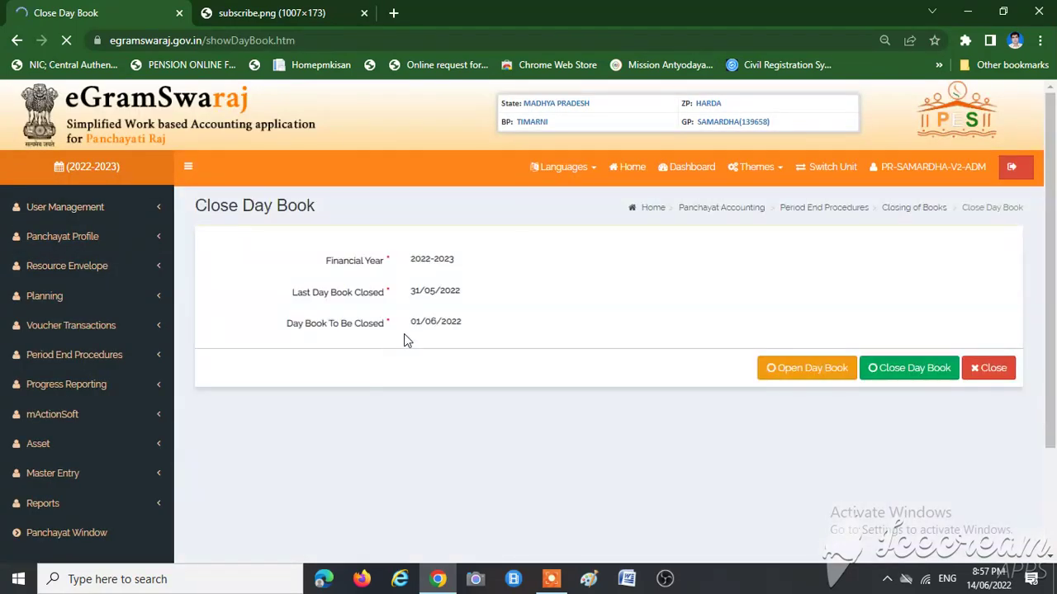
Close the 01/06/2022 day book and dismiss the resulting message.
drag(421, 330, 465, 334)
triple_click(465, 333)
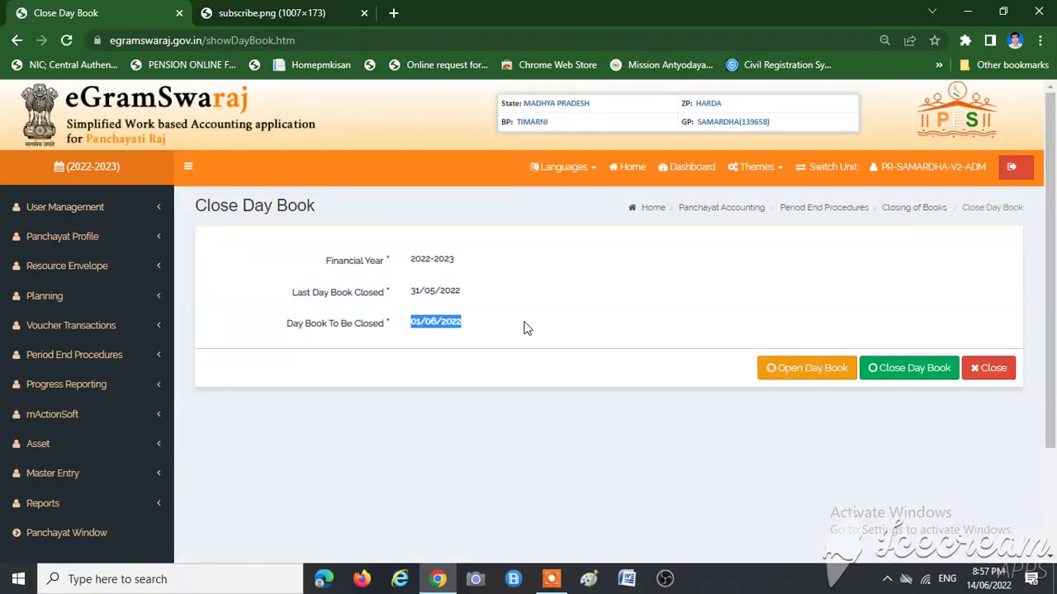
click(898, 371)
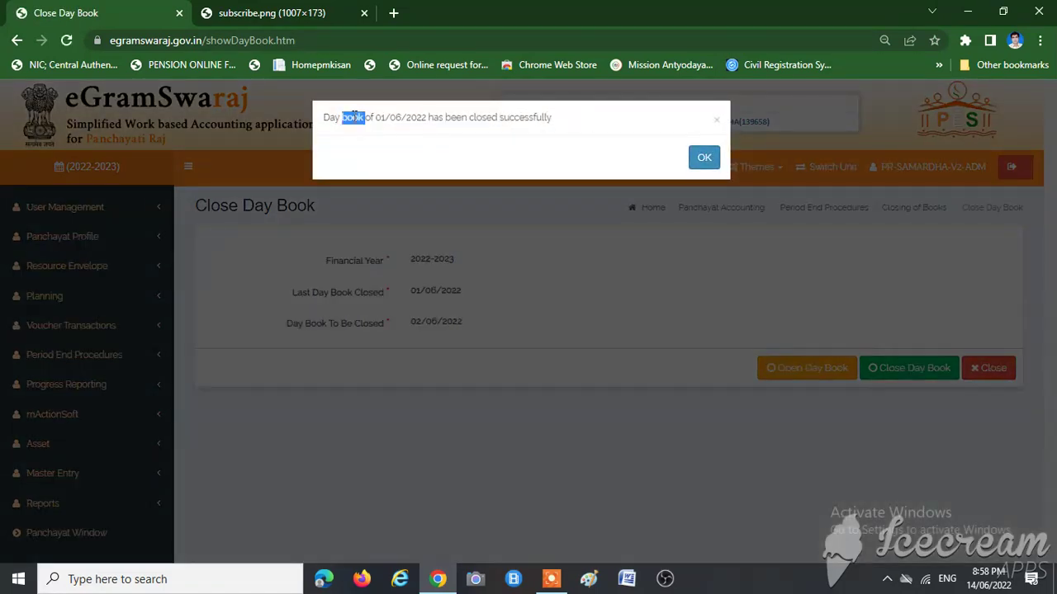
triple_click(353, 119)
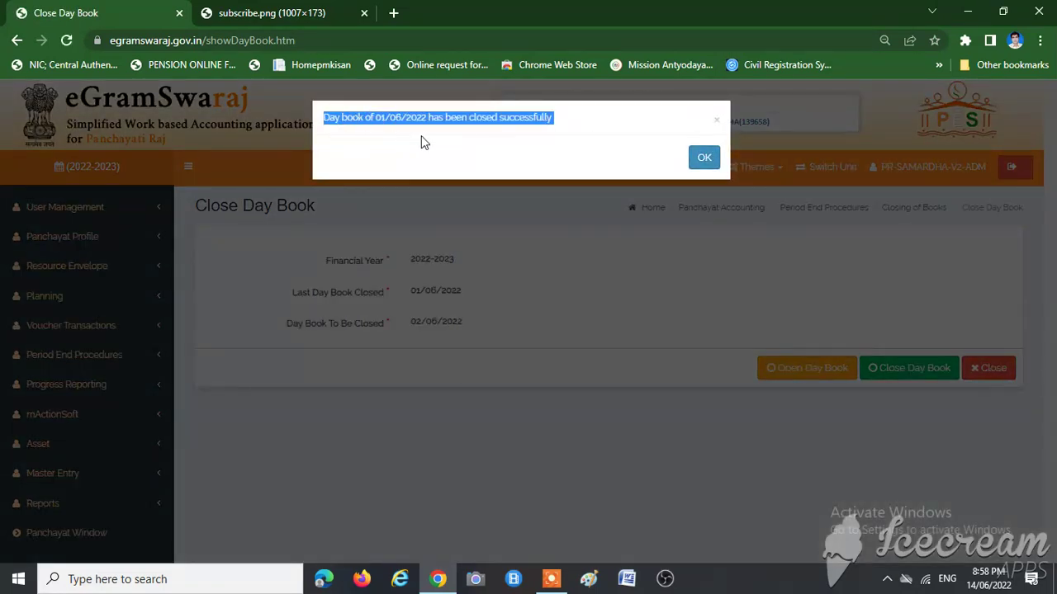
click(702, 158)
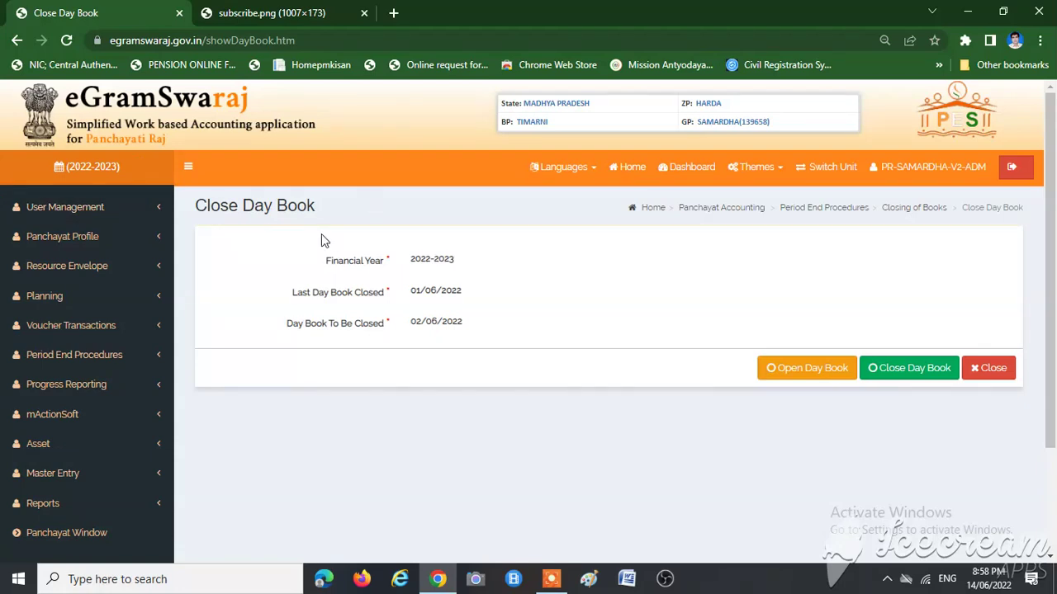
drag(342, 261, 382, 262)
click(275, 17)
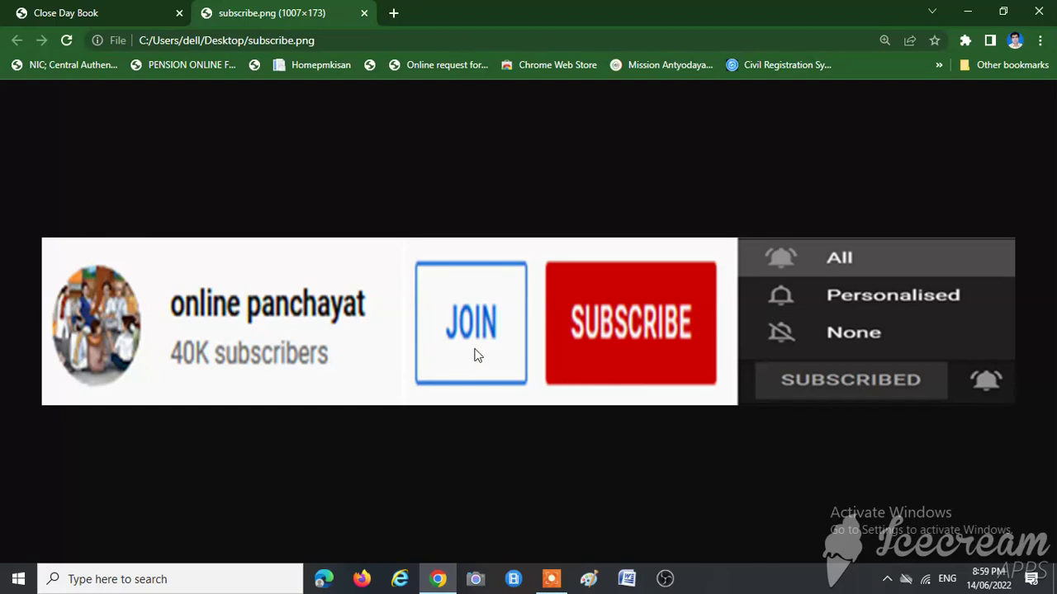
click(86, 14)
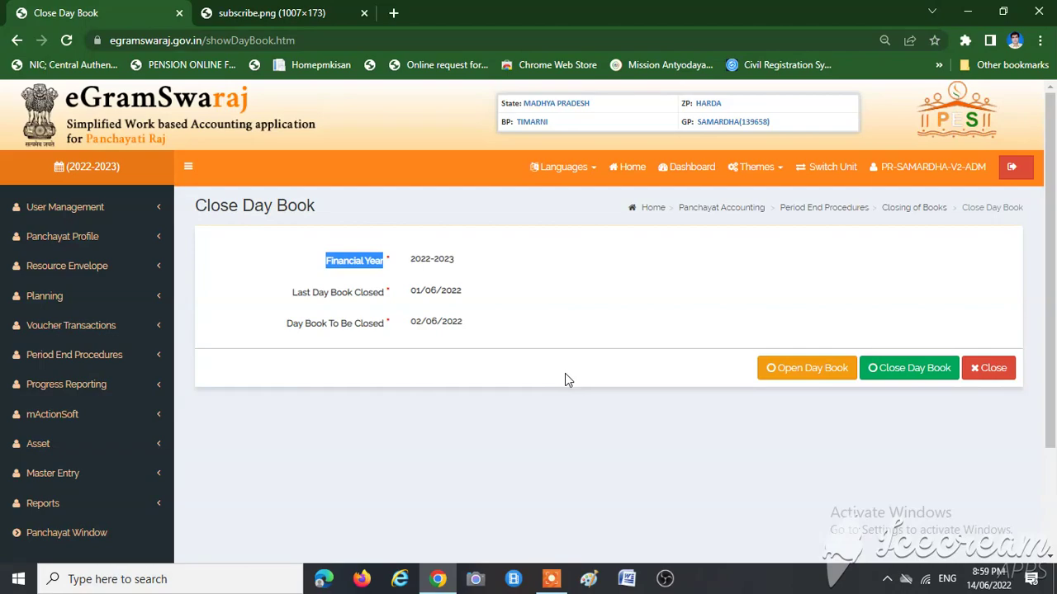